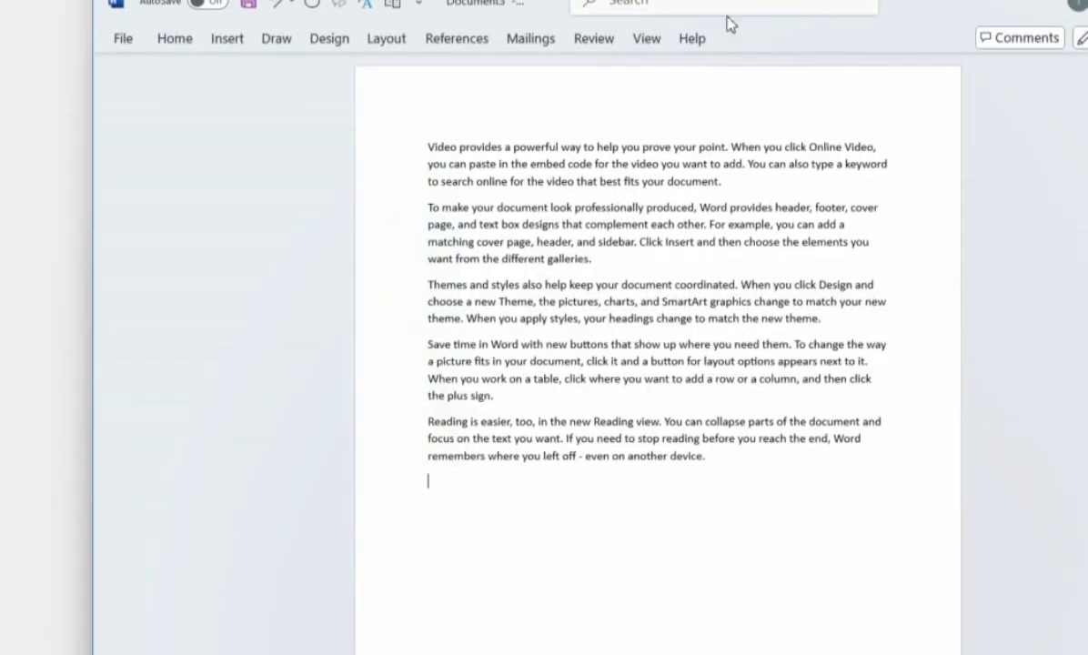
# Maximize the Word window and display the Review ribbon above the sample document.
pyautogui.click(615, 37)
pyautogui.click(974, 13)
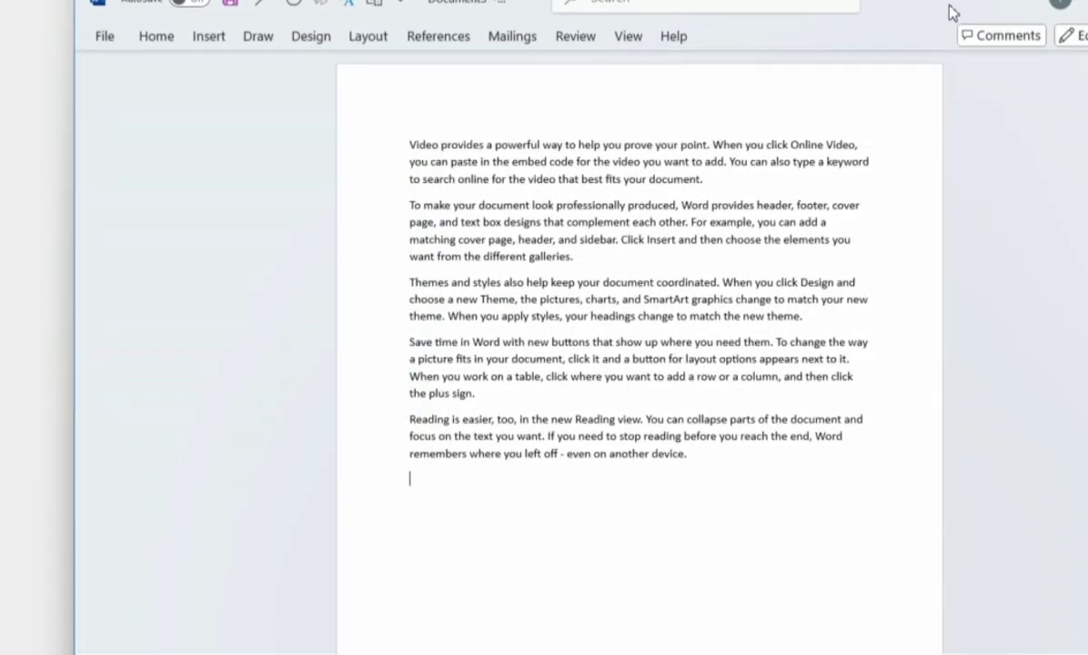
pyautogui.click(514, 40)
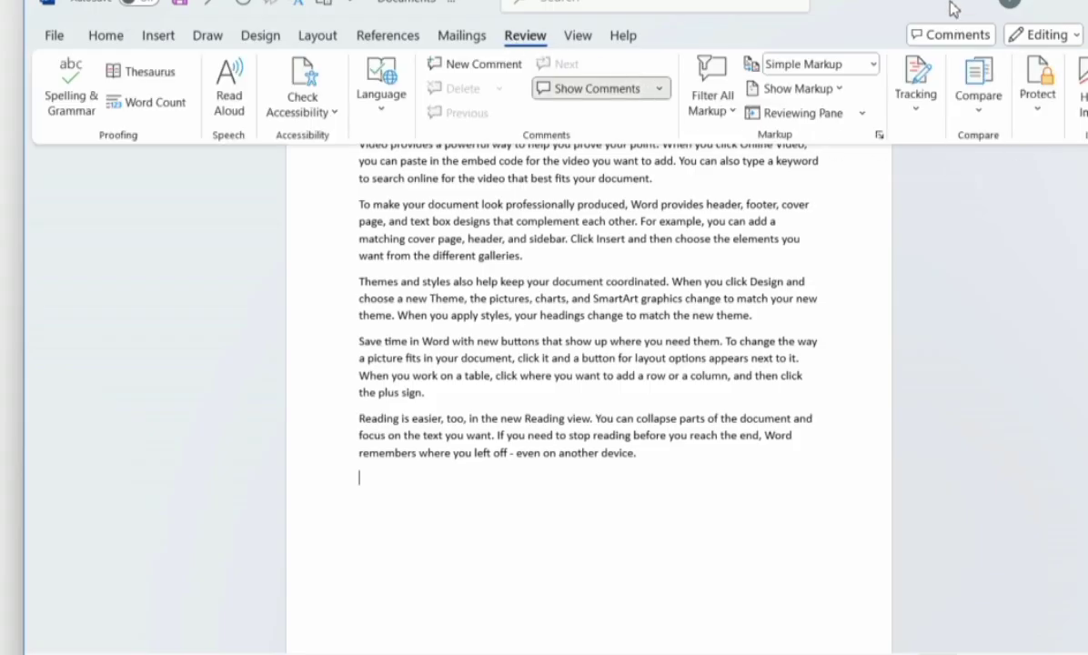
pyautogui.click(891, 9)
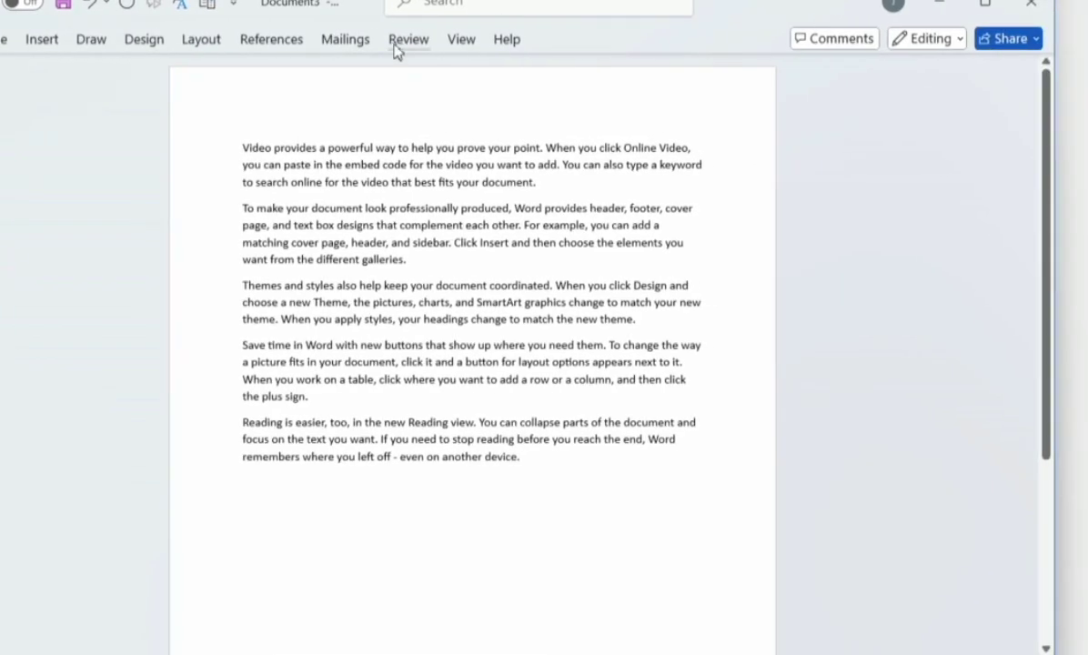
pyautogui.click(398, 42)
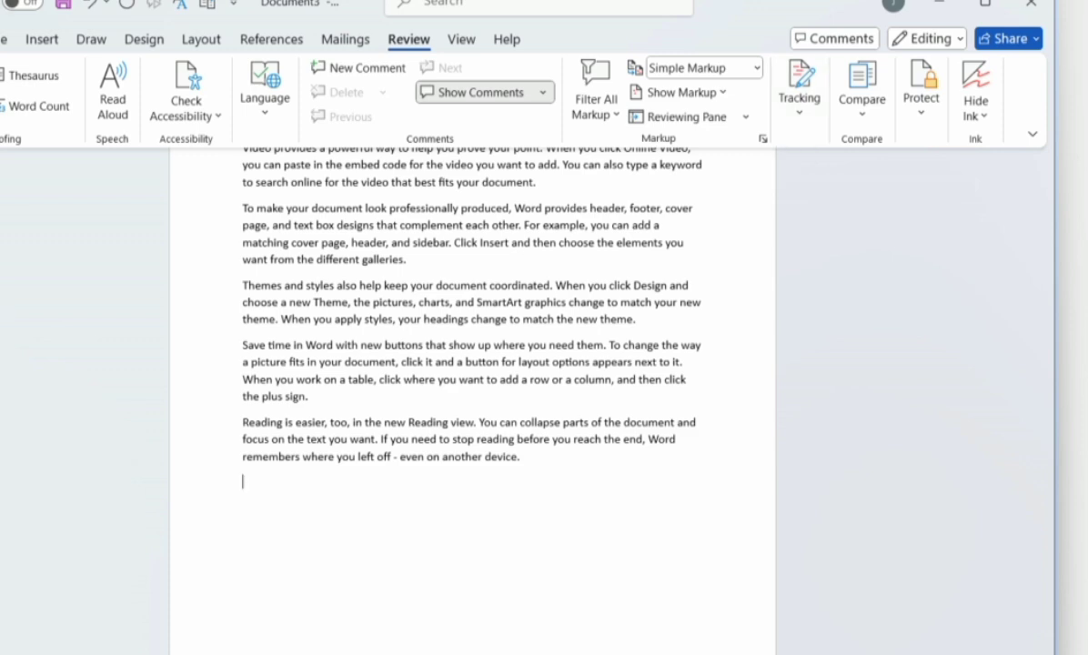
pyautogui.click(986, 5)
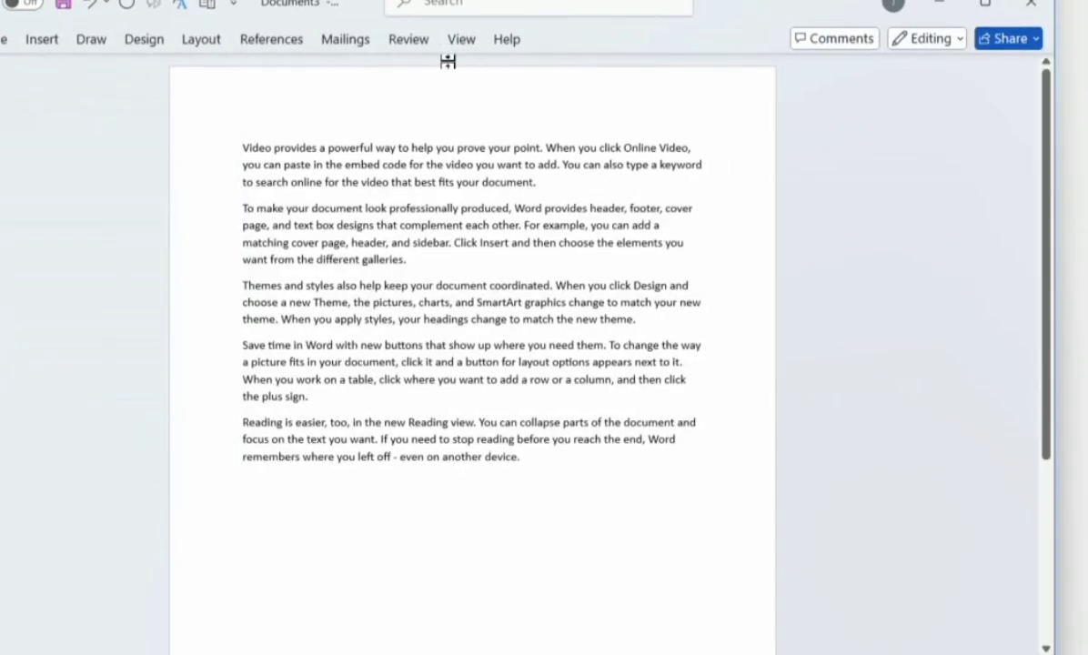
pyautogui.click(411, 40)
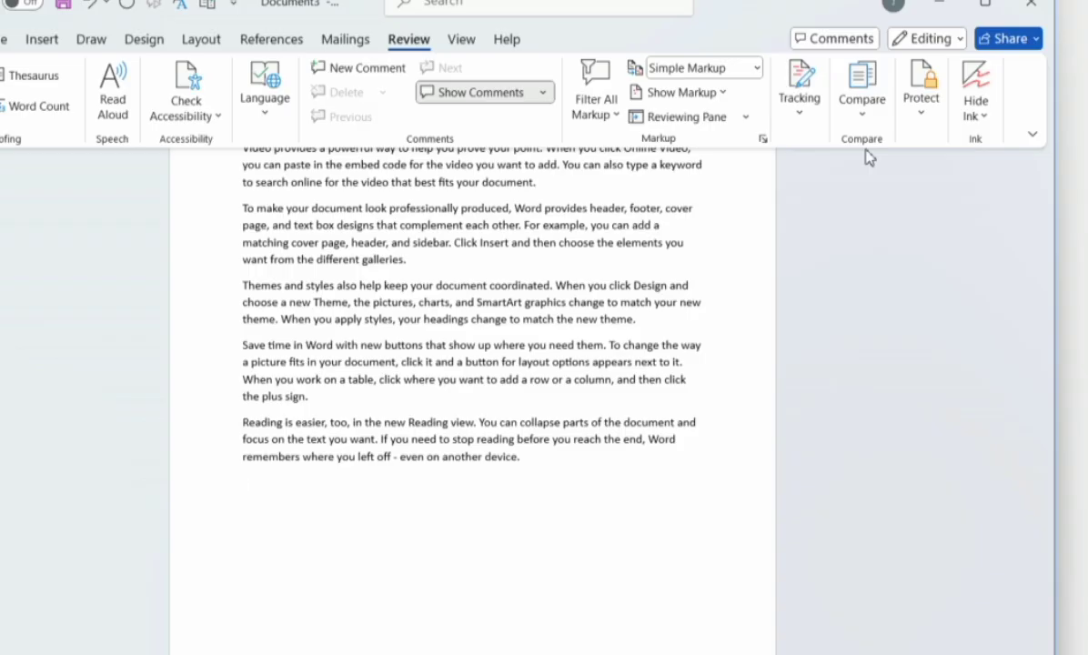
# Maximize the window and turn on Track Changes from the Review tab.
pyautogui.click(798, 86)
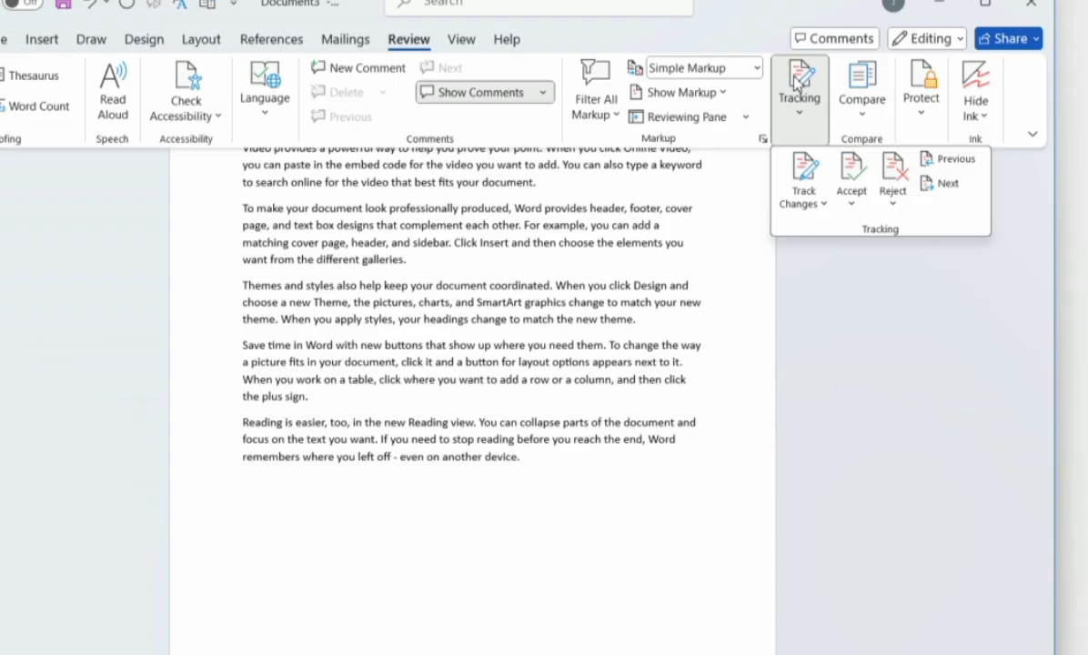
pyautogui.click(798, 87)
pyautogui.click(798, 86)
pyautogui.click(798, 86)
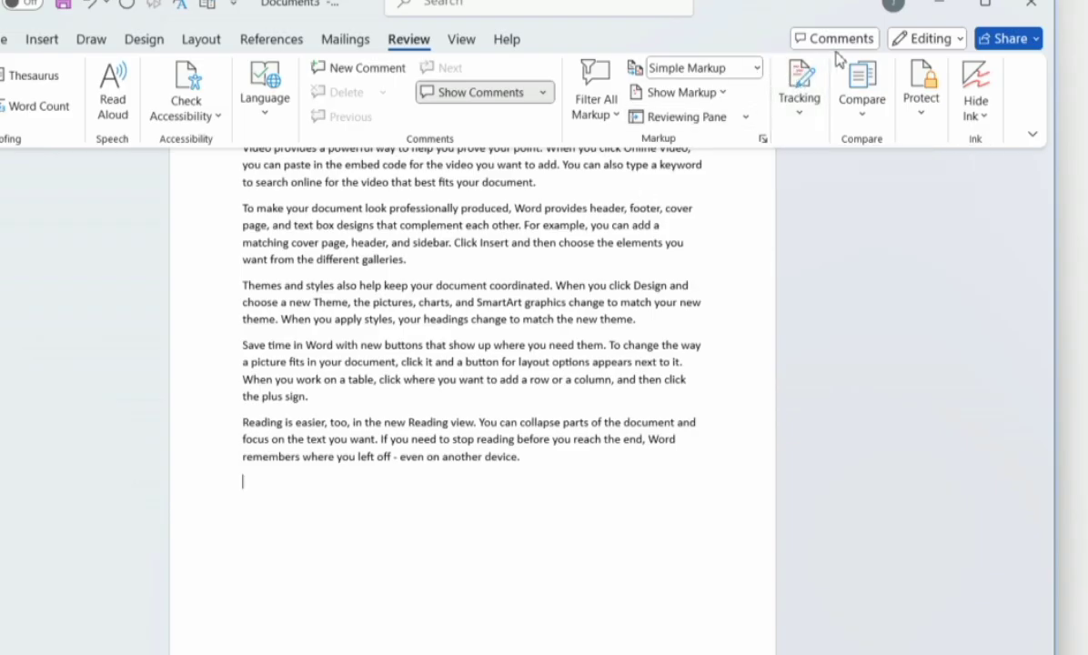
pyautogui.click(988, 11)
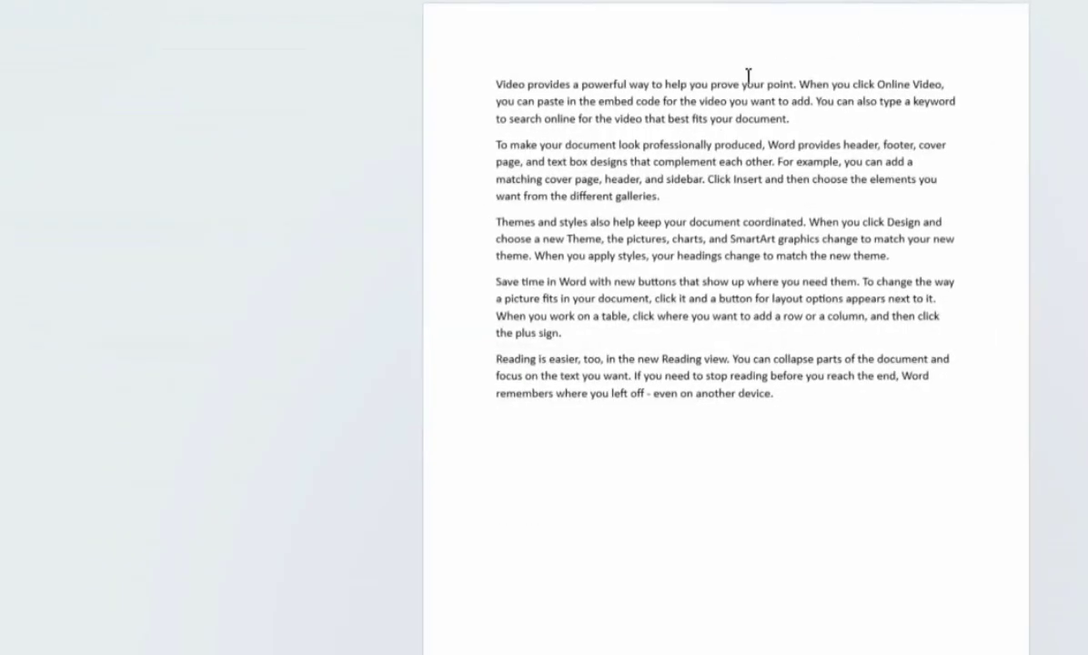
pyautogui.click(495, 89)
pyautogui.moveTo(495, 90); pyautogui.dragTo(551, 93)
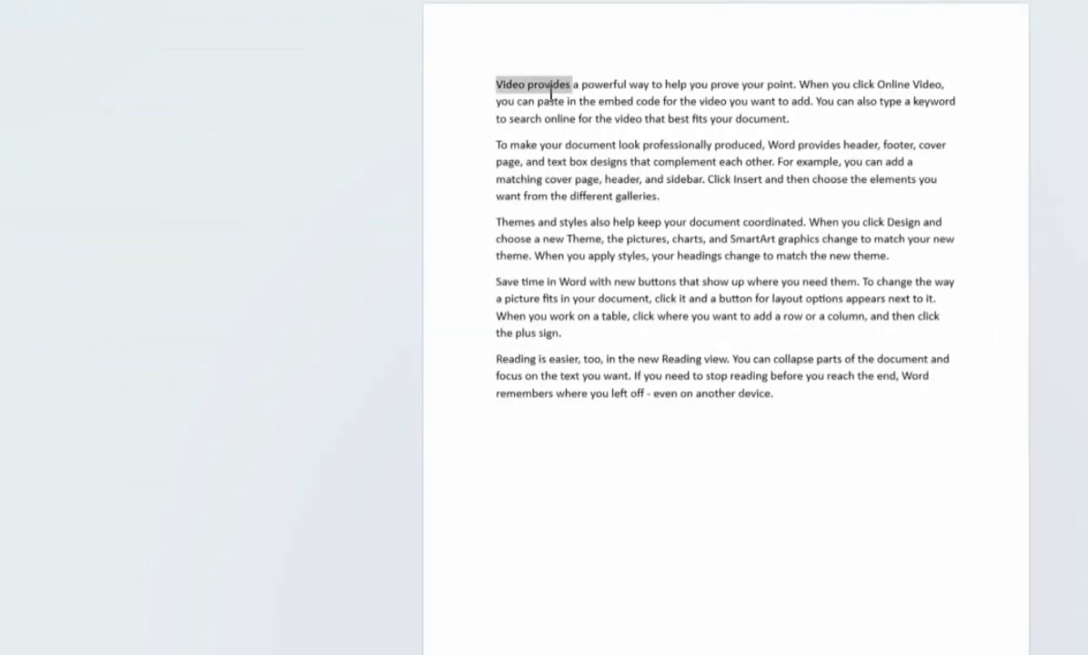
pyautogui.click(559, 118)
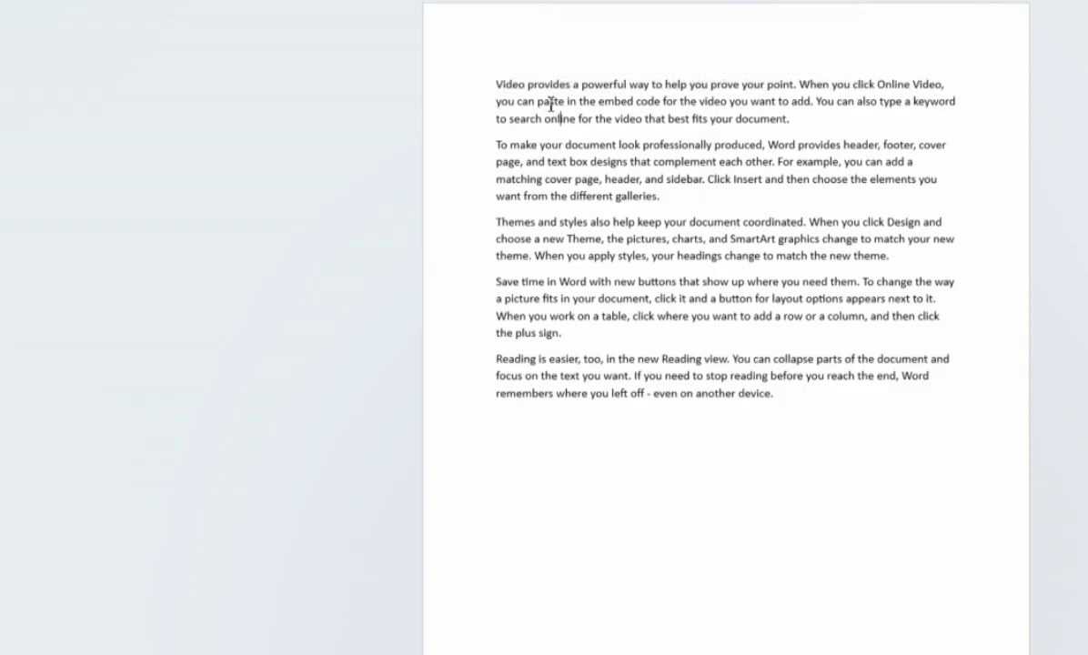
pyautogui.click(511, 1)
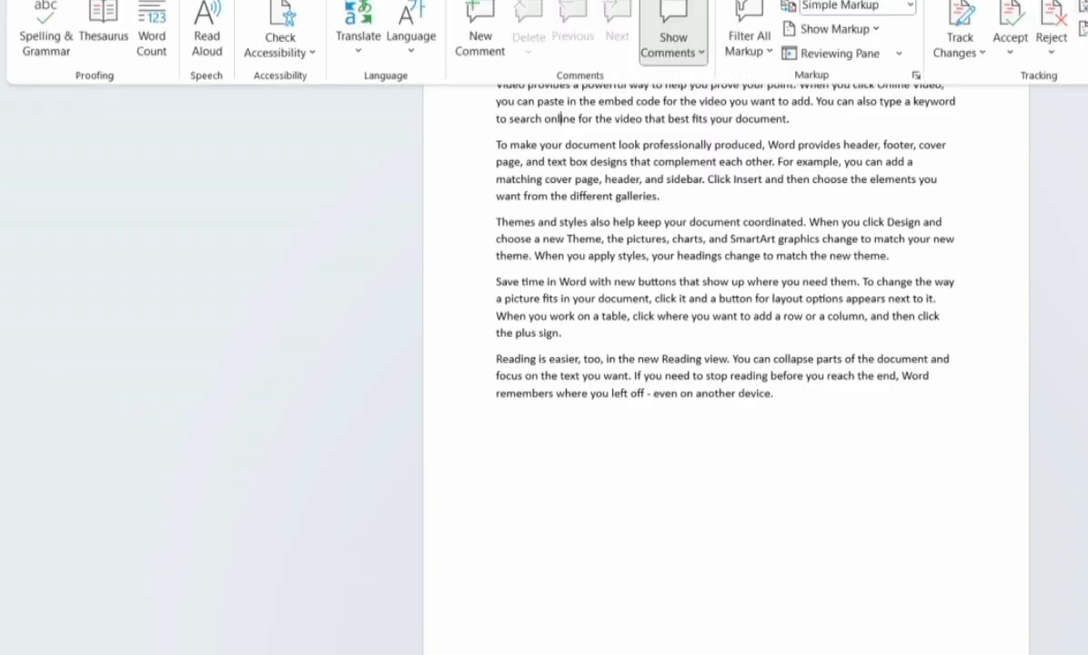
pyautogui.click(963, 18)
pyautogui.click(520, 97)
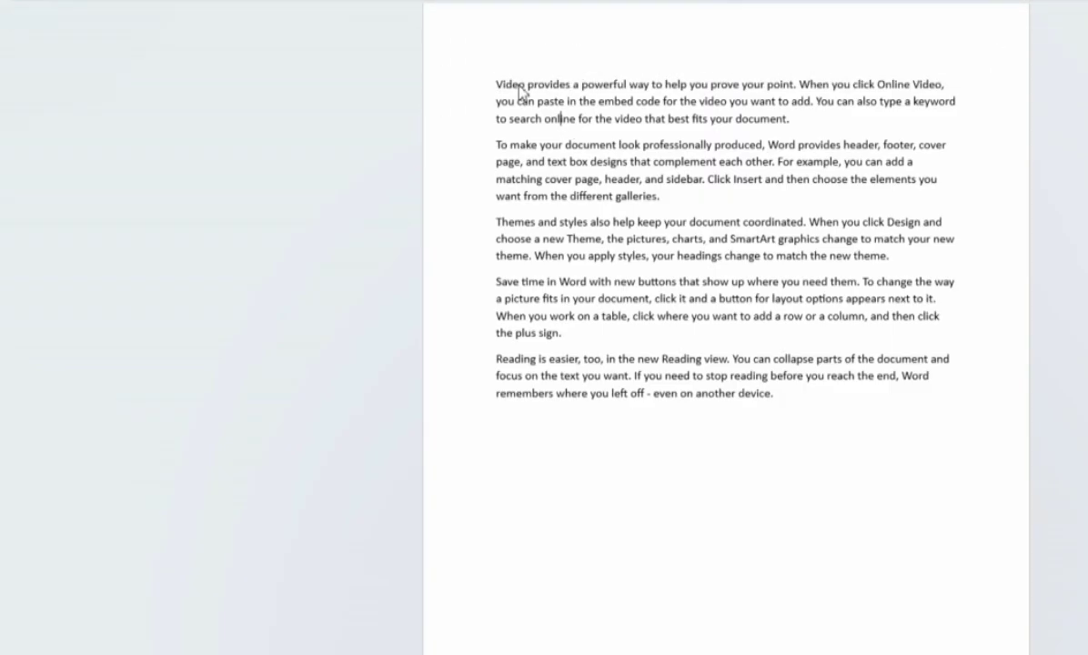
# Make the first line, through 'Online Video', bold and italic.
pyautogui.moveTo(503, 80); pyautogui.dragTo(545, 116)
pyautogui.moveTo(497, 85); pyautogui.dragTo(936, 75)
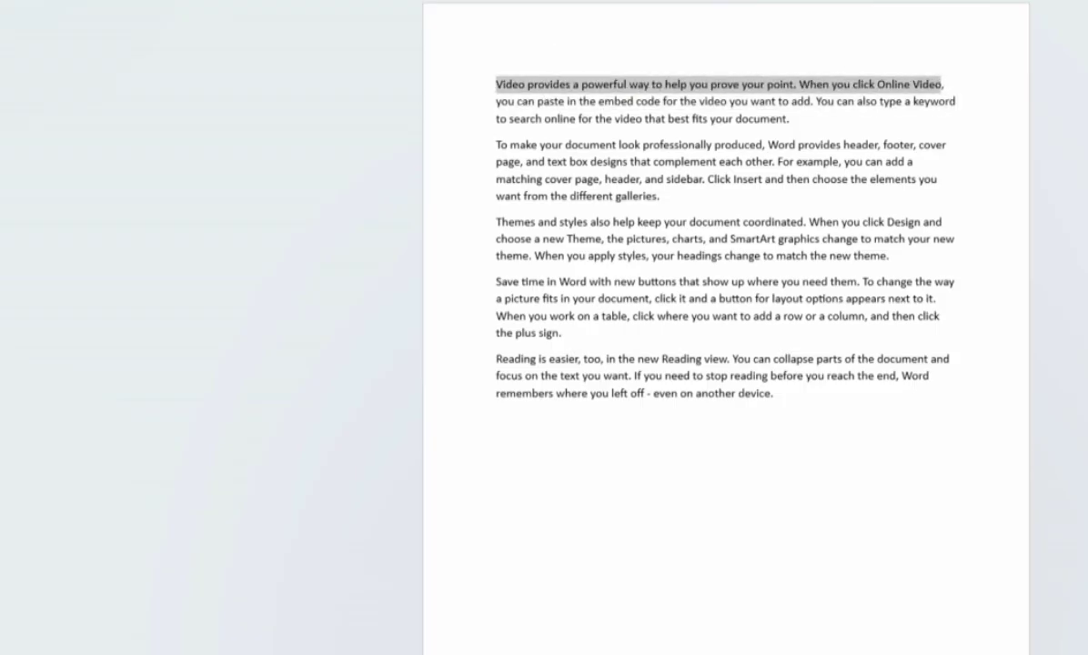
pyautogui.click(192, 43)
pyautogui.click(216, 44)
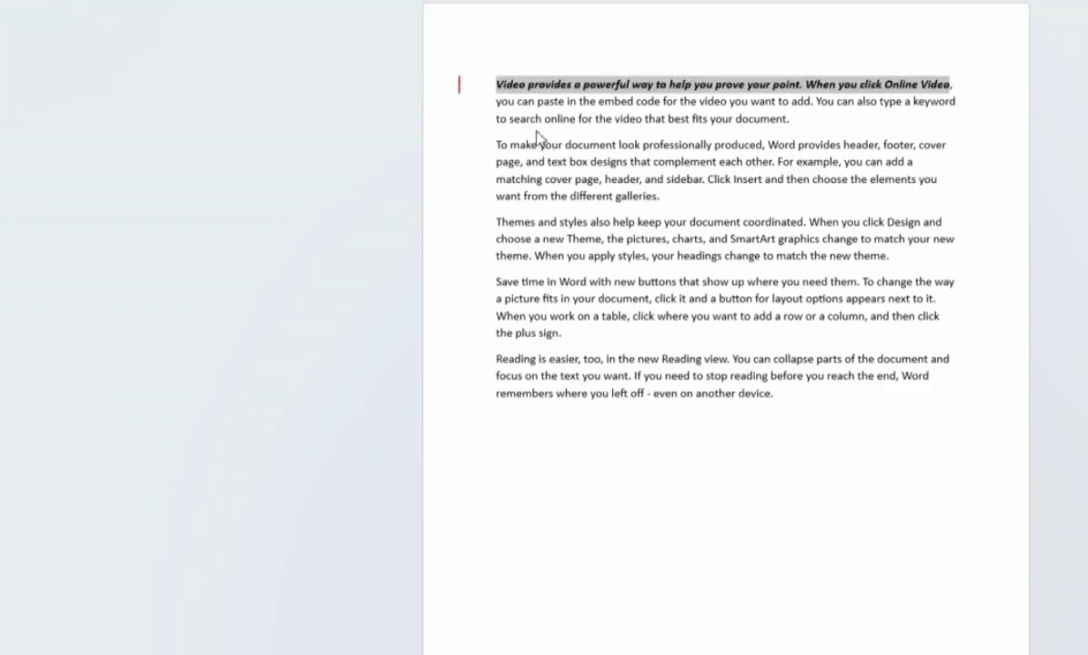
# Underline and italicize the second paragraph.
pyautogui.moveTo(496, 145); pyautogui.dragTo(694, 204)
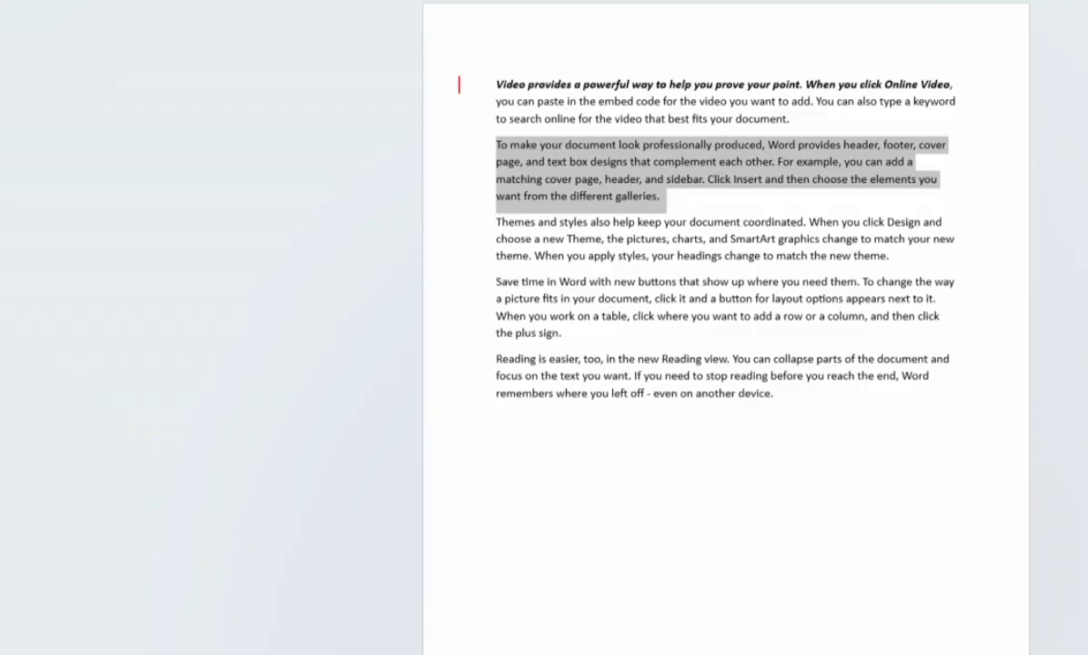
pyautogui.moveTo(250, 18)
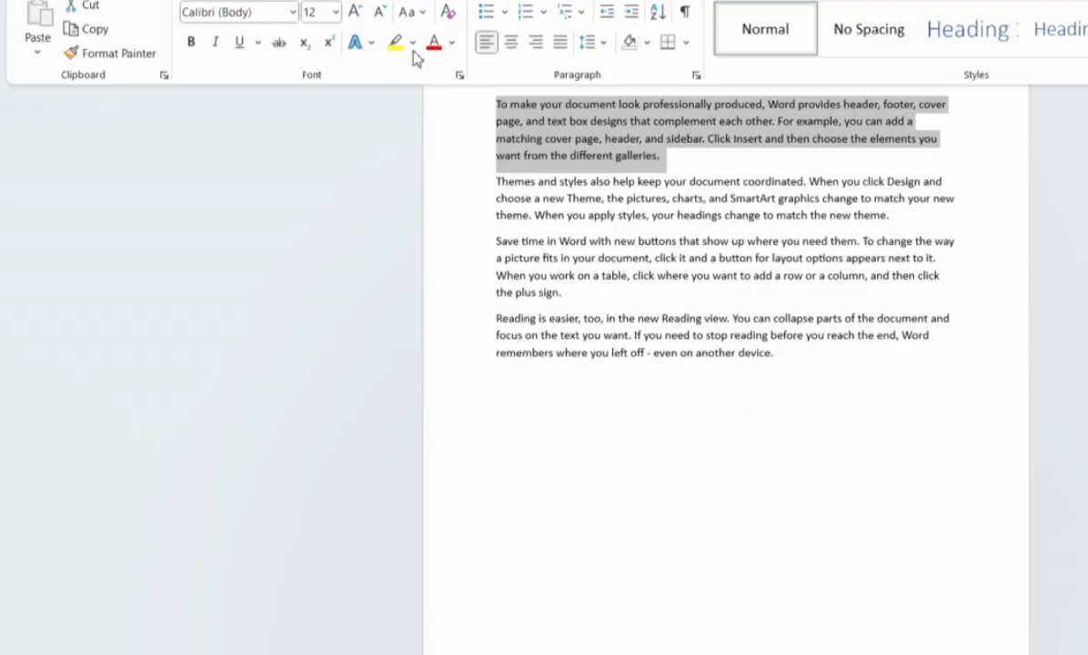
pyautogui.click(239, 42)
pyautogui.click(216, 42)
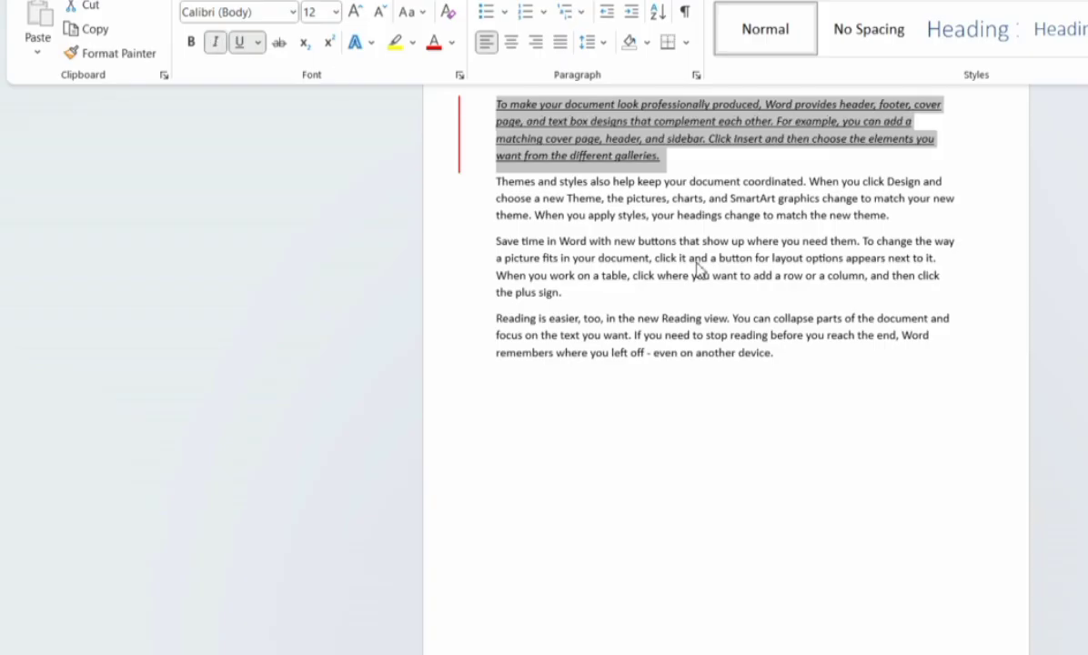
# Add a new line 'nbv jhnmbnj mbnlhjb' after the last paragraph.
pyautogui.click(788, 357)
pyautogui.press('Return')
pyautogui.press('Return')
pyautogui.write('nbv jhnmbnj mbnlhjb')
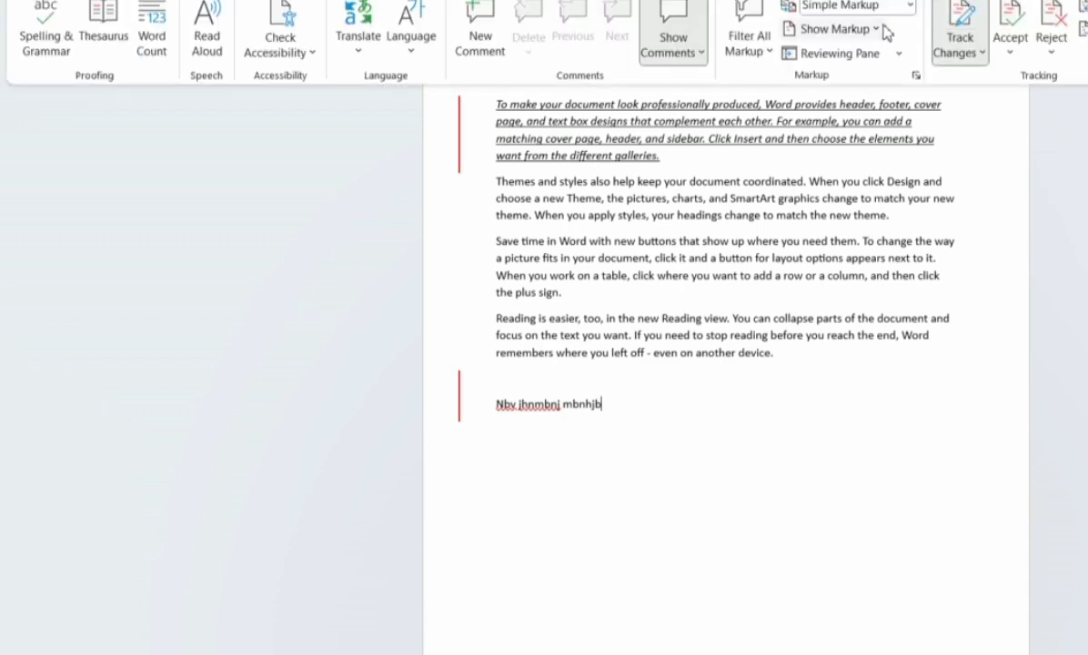
pyautogui.click(907, 7)
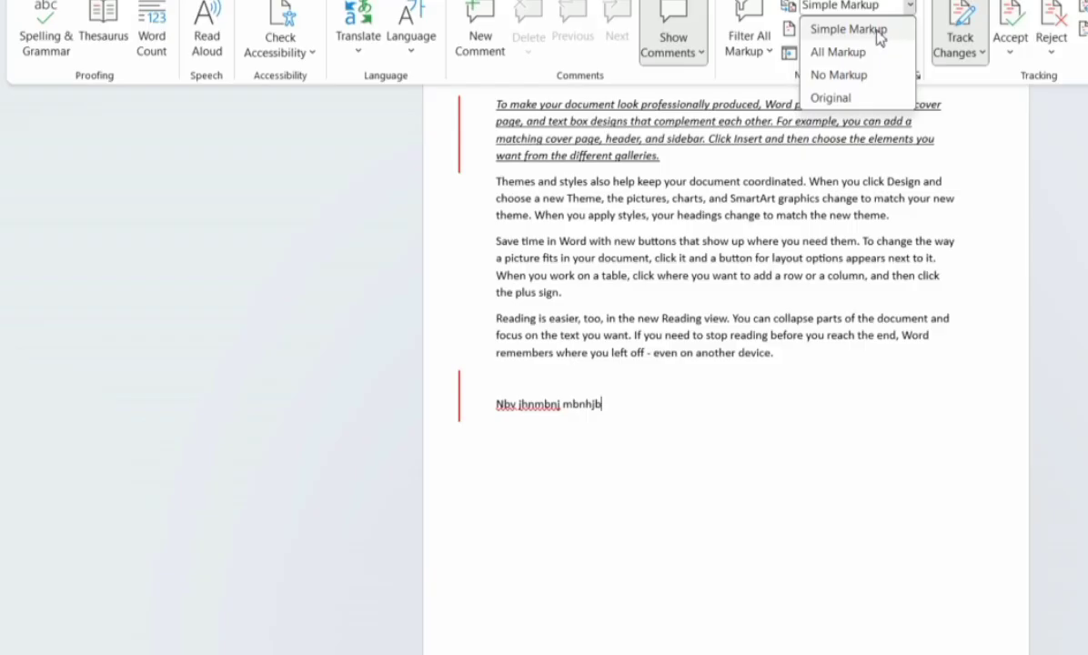
pyautogui.click(878, 33)
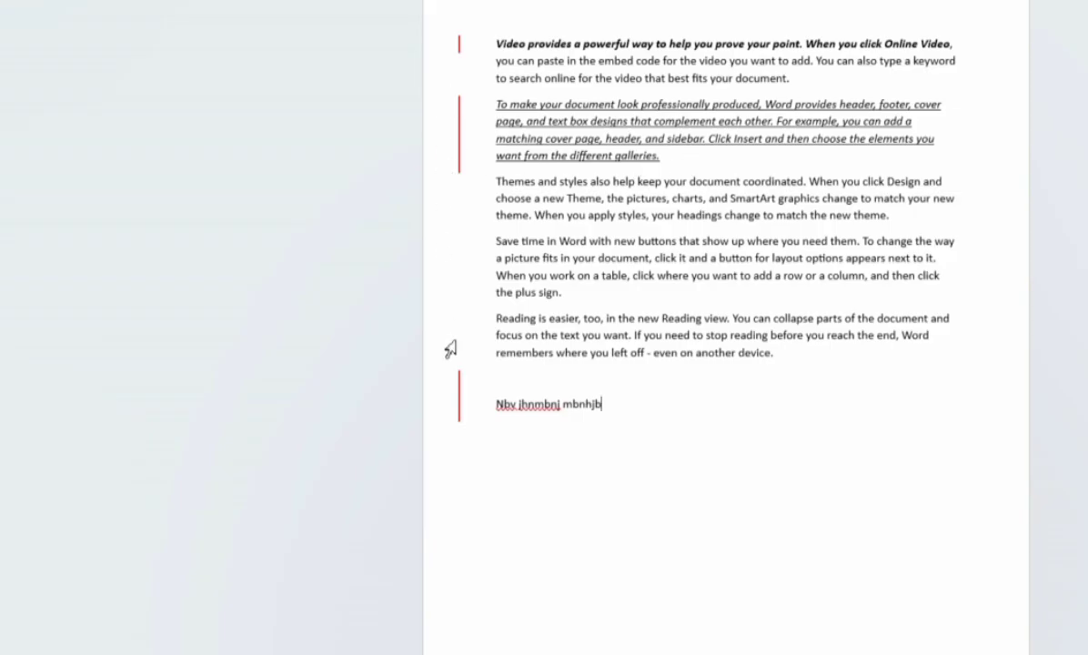
pyautogui.moveTo(499, 384); pyautogui.dragTo(600, 425)
pyautogui.click(512, 386)
pyautogui.click(637, 2)
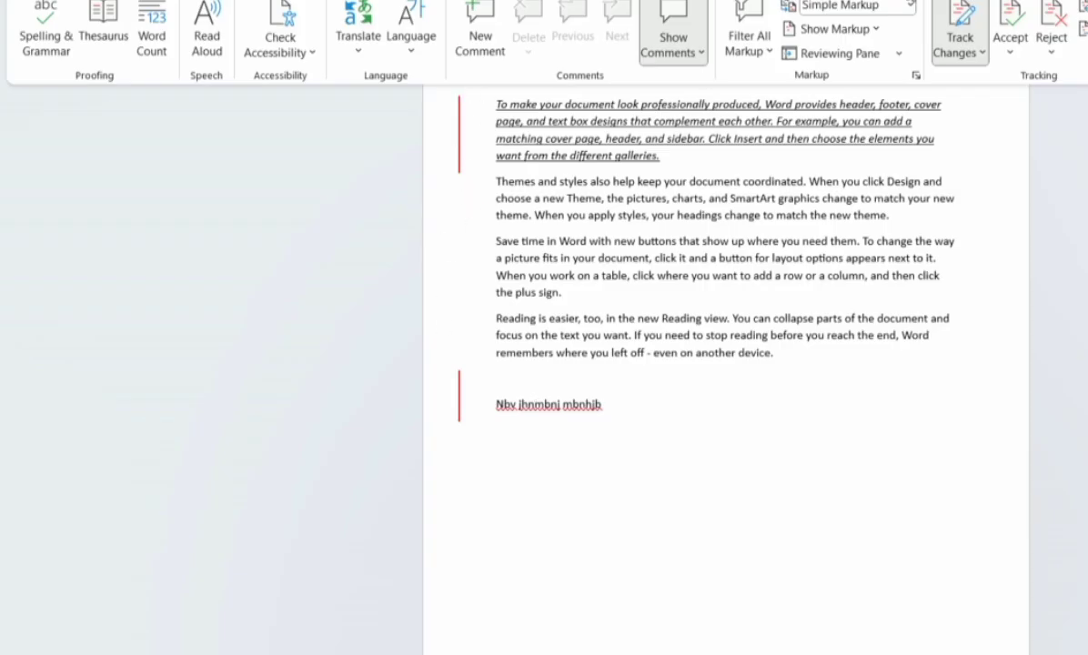
# Set Display for Review to All Markup and check the bold italic formatting balloon.
pyautogui.click(909, 7)
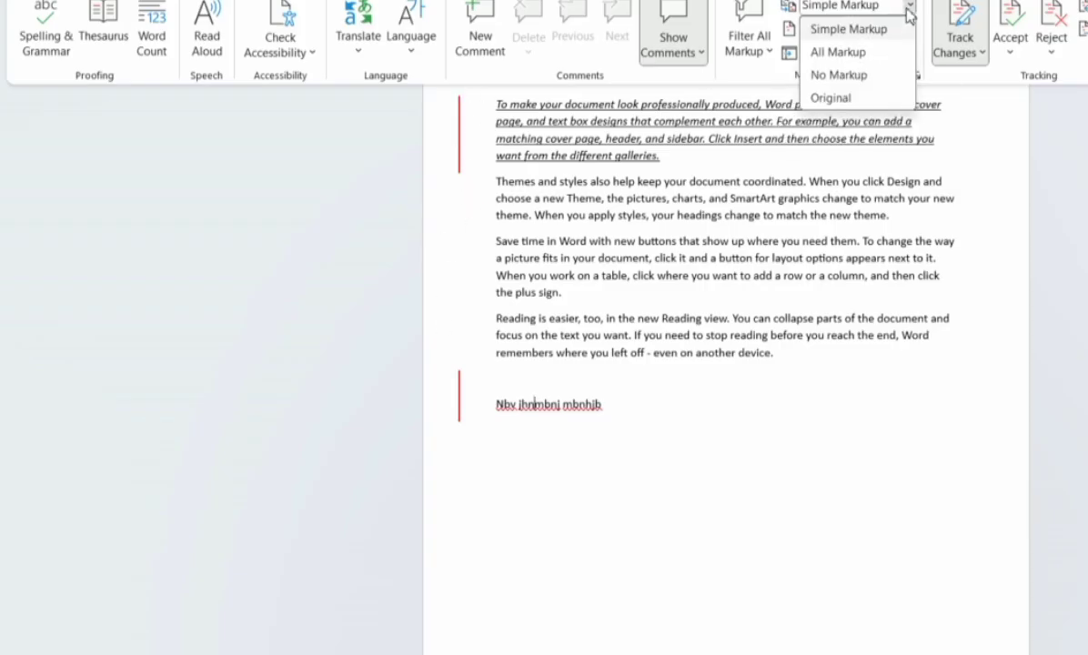
pyautogui.click(864, 55)
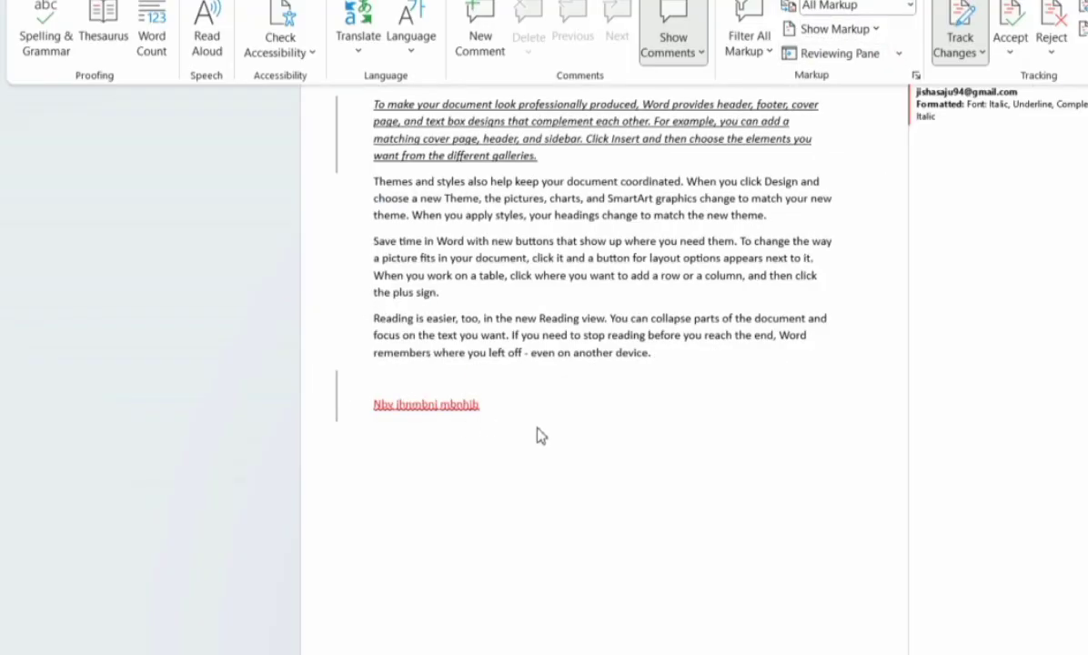
pyautogui.click(554, 318)
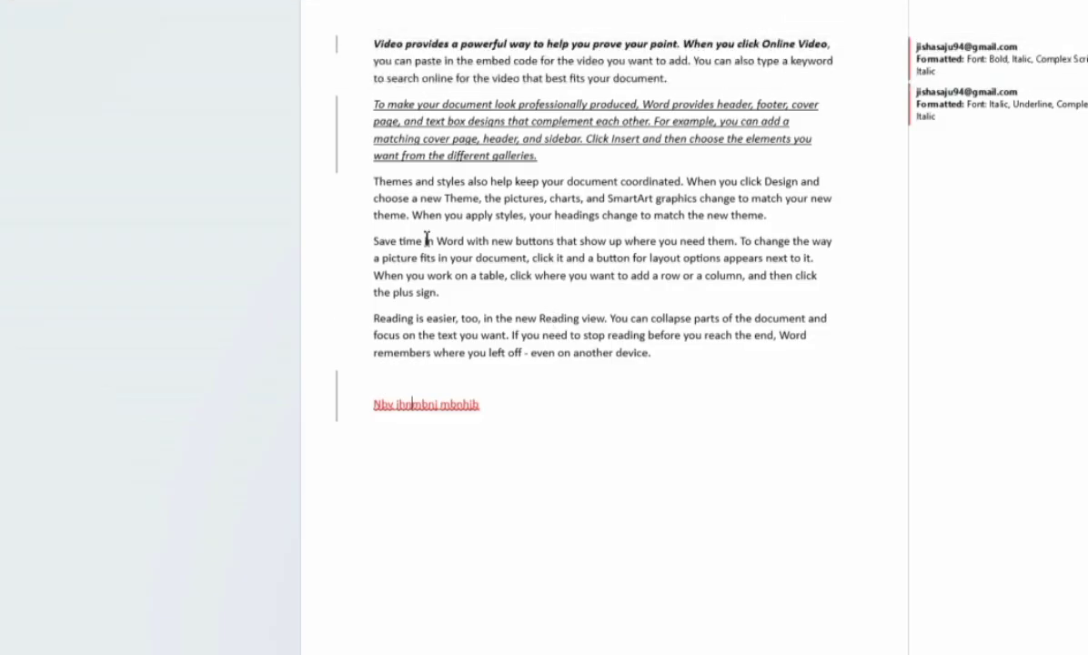
pyautogui.click(946, 60)
pyautogui.click(560, 0)
pyautogui.click(511, 0)
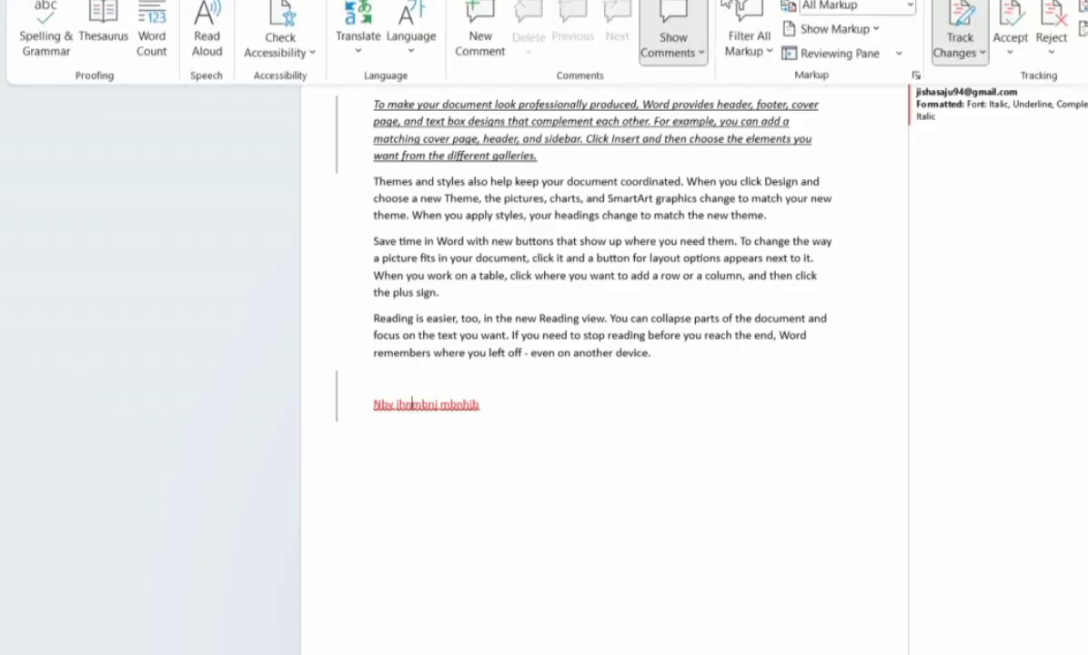
# Cycle Display for Review through Simple Markup and All Markup, ending on No Markup.
pyautogui.click(912, 7)
pyautogui.click(855, 29)
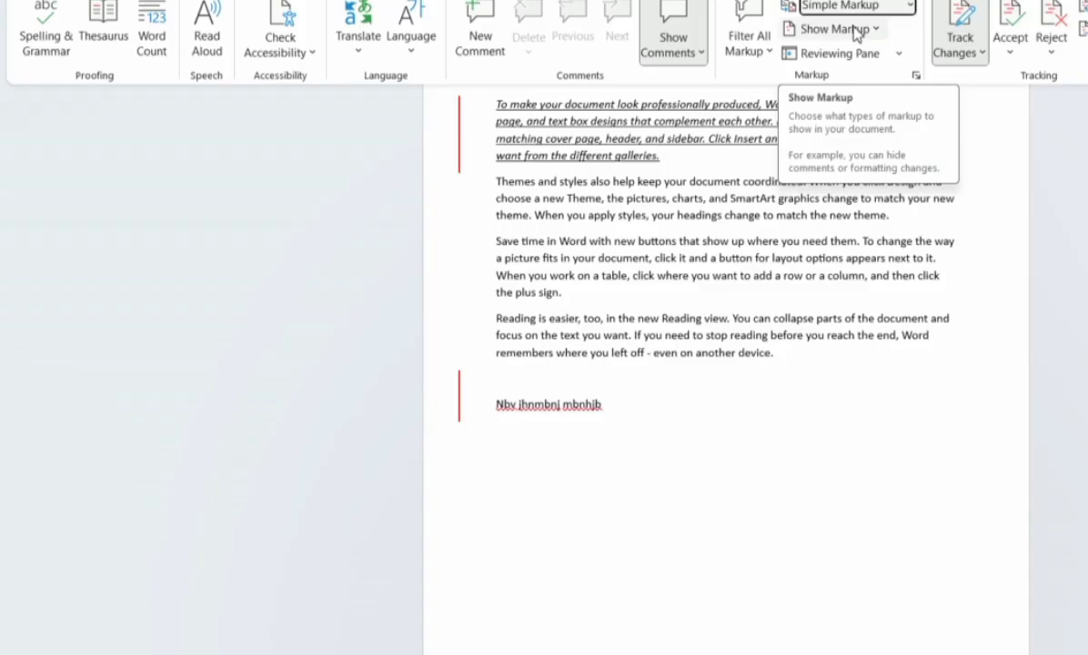
pyautogui.click(890, 7)
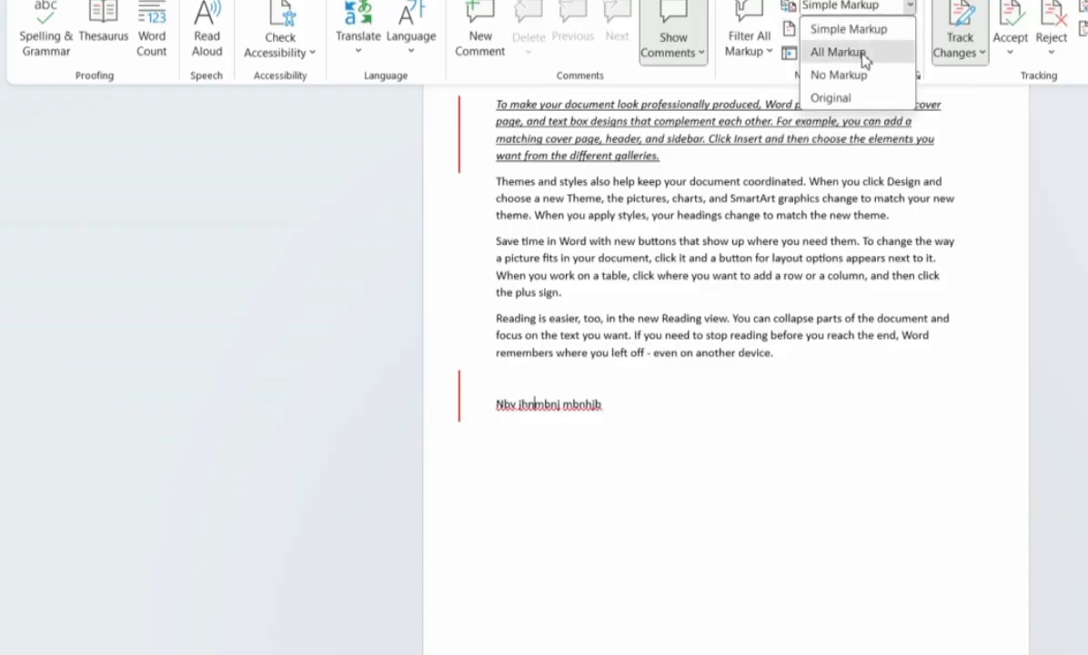
pyautogui.click(838, 52)
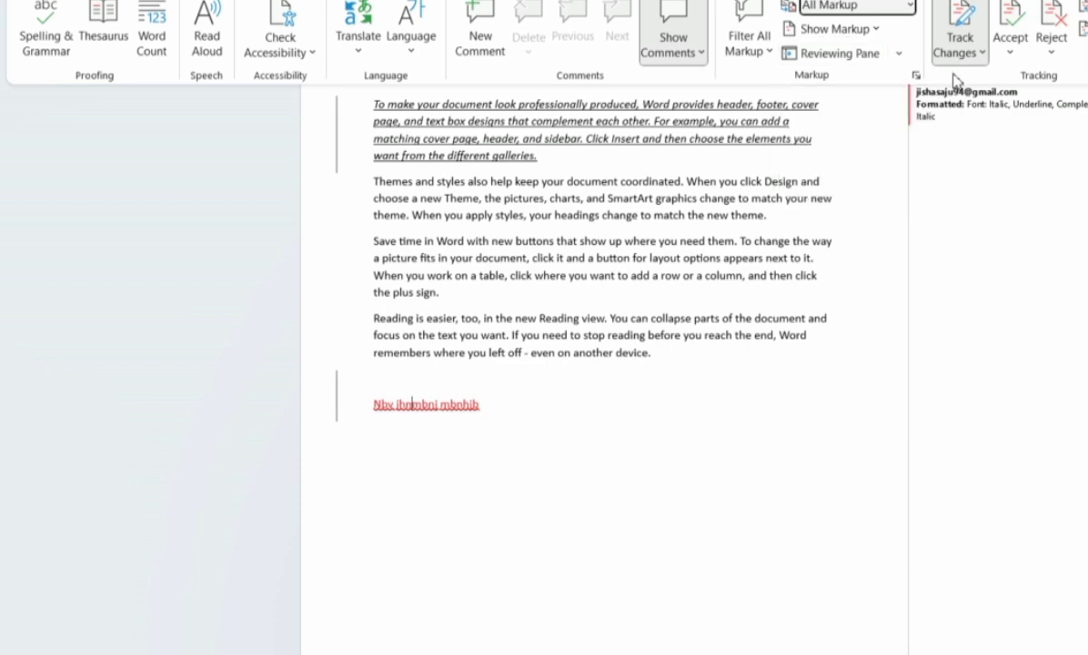
pyautogui.click(906, 7)
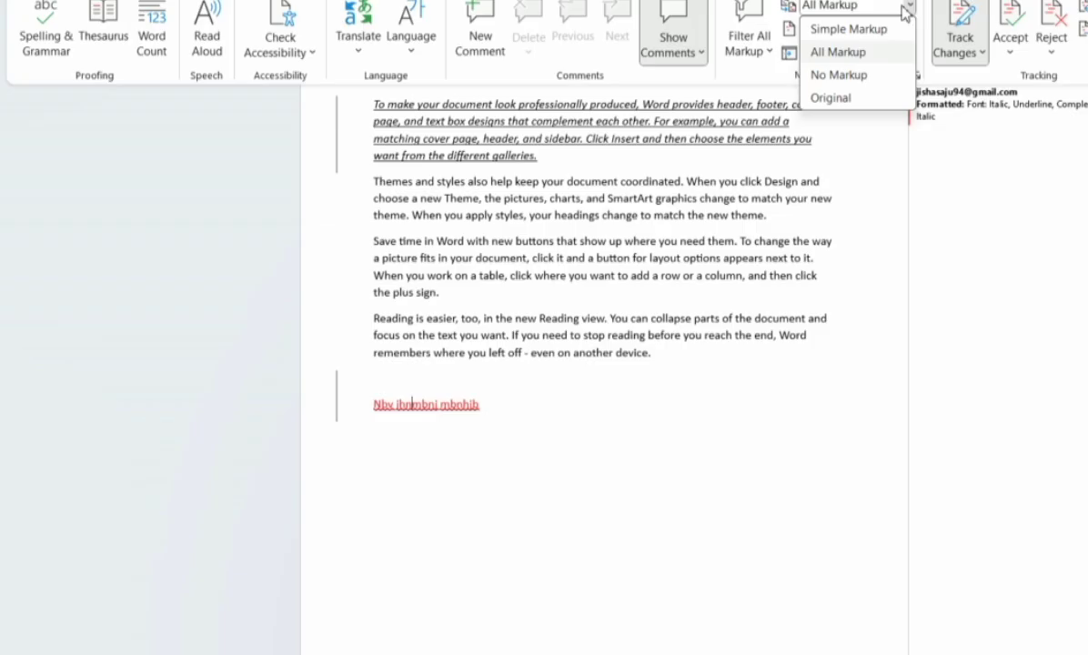
pyautogui.click(849, 80)
pyautogui.scroll(1, 696, 199)
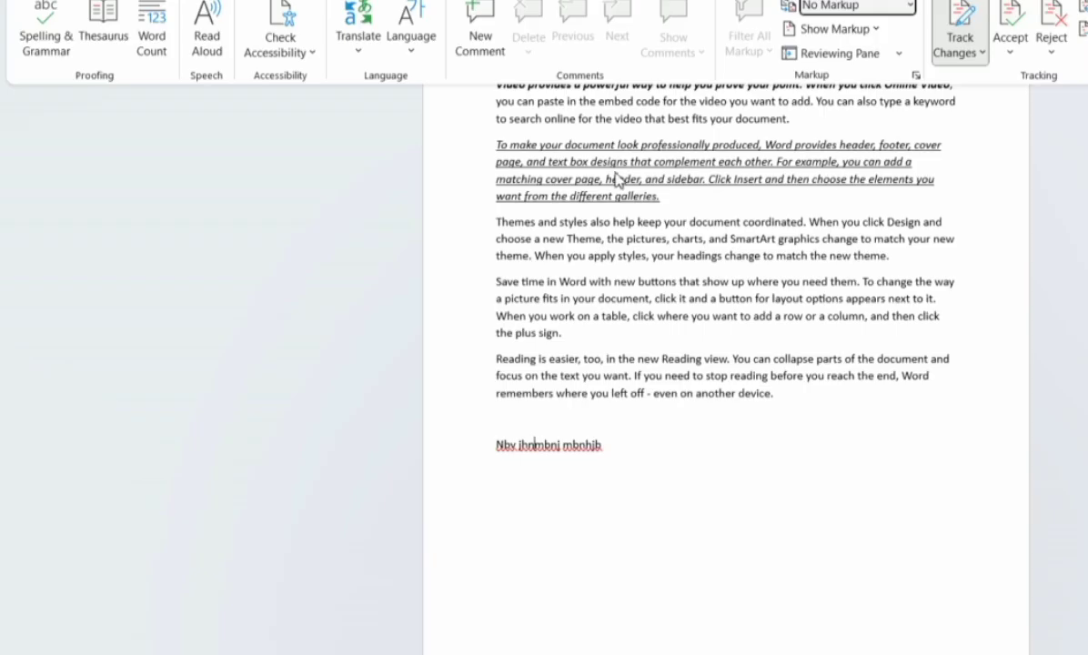
pyautogui.click(908, 9)
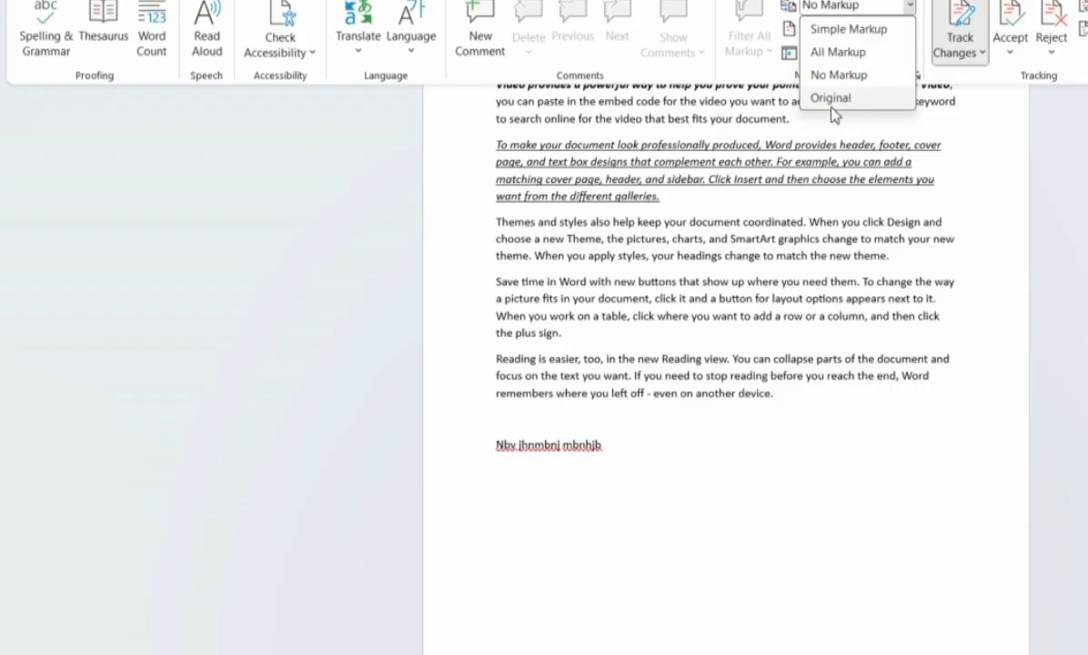
pyautogui.click(976, 149)
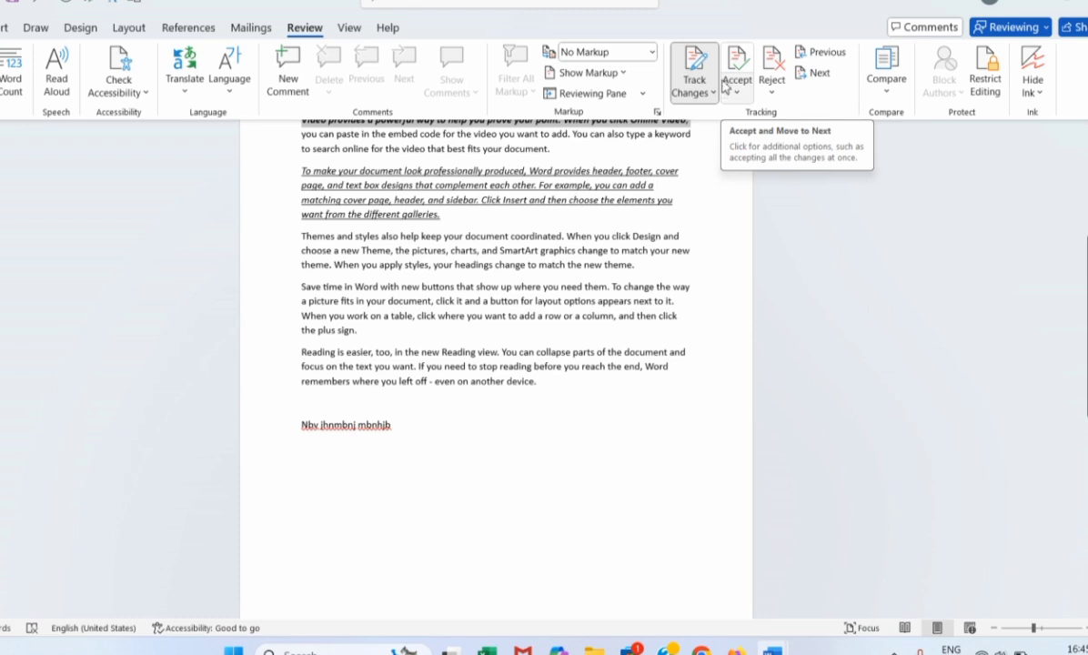
# Select the bold first line of text to review its change.
pyautogui.click(684, 137)
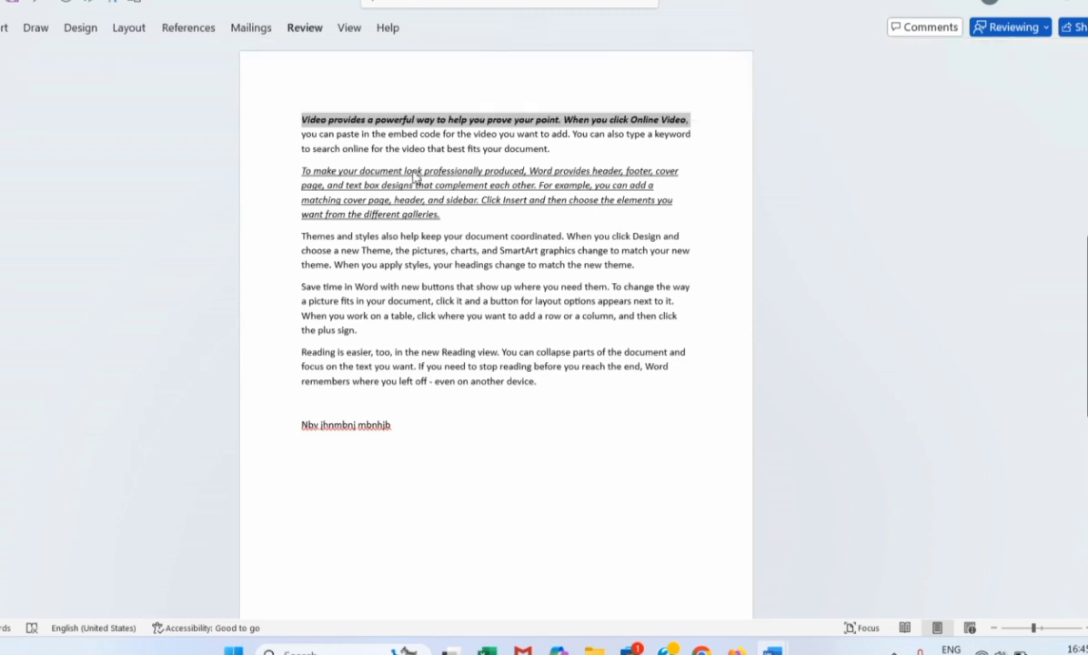
pyautogui.click(303, 120)
pyautogui.moveTo(301, 116); pyautogui.dragTo(688, 115)
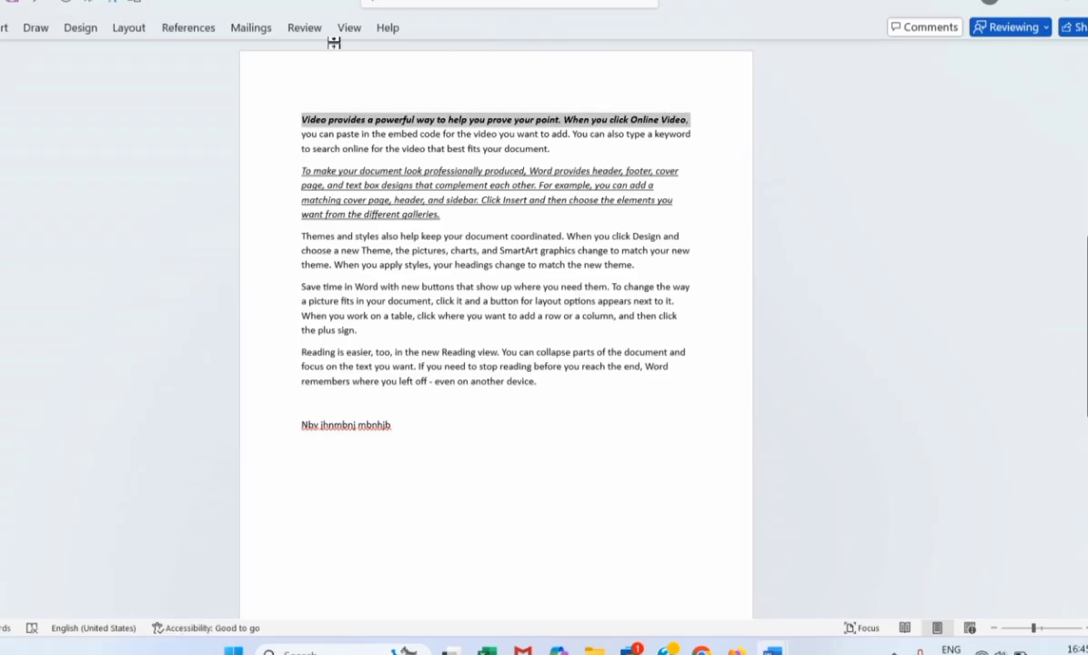
pyautogui.click(303, 36)
# Accept the first line's bold italic change with Accept and Move to Next.
pyautogui.click(695, 80)
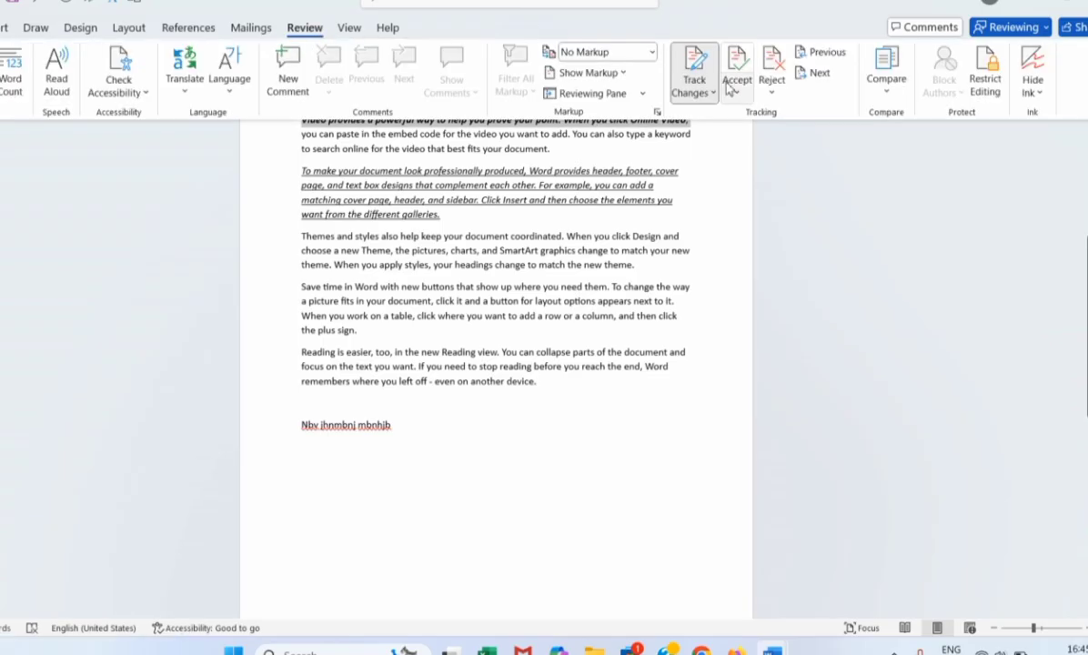
pyautogui.click(730, 84)
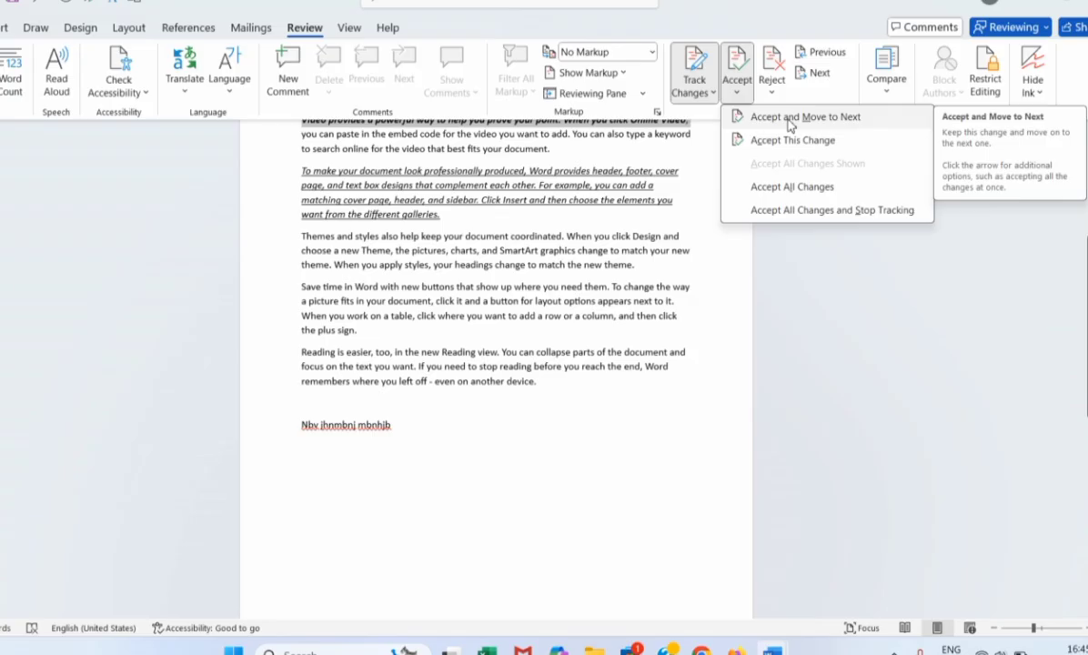
pyautogui.click(790, 118)
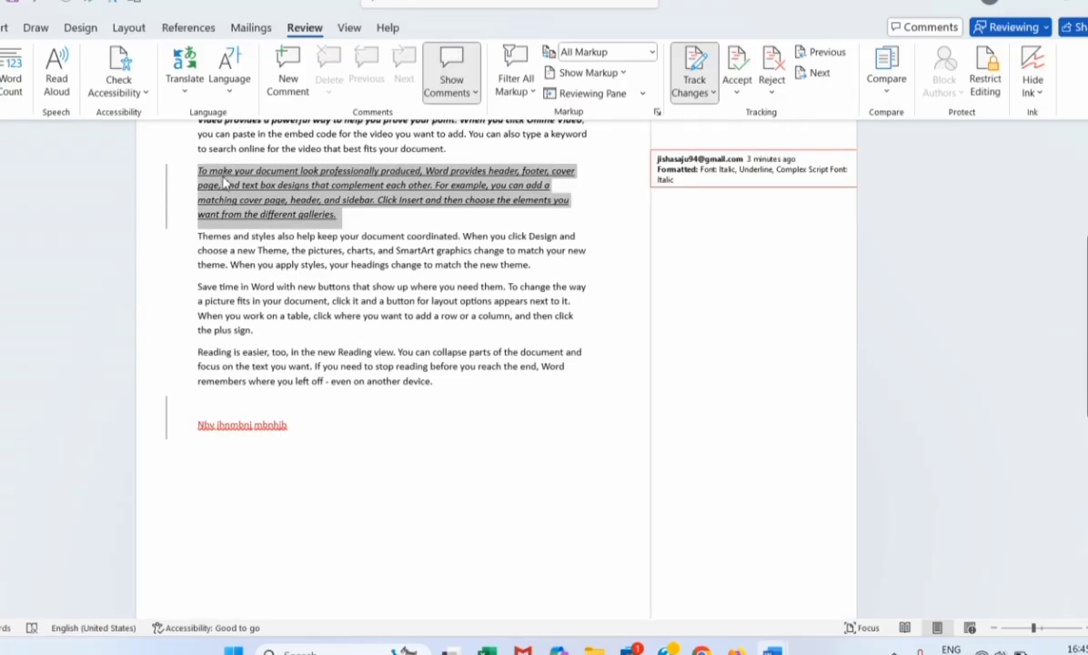
pyautogui.click(737, 88)
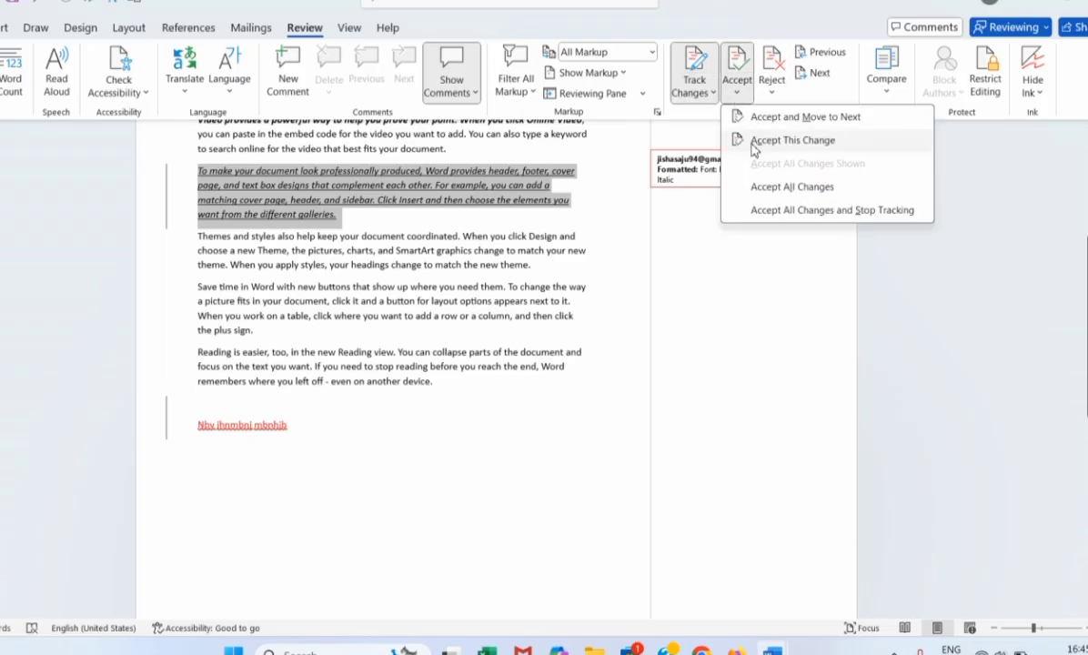
pyautogui.press('Escape')
pyautogui.press('Escape')
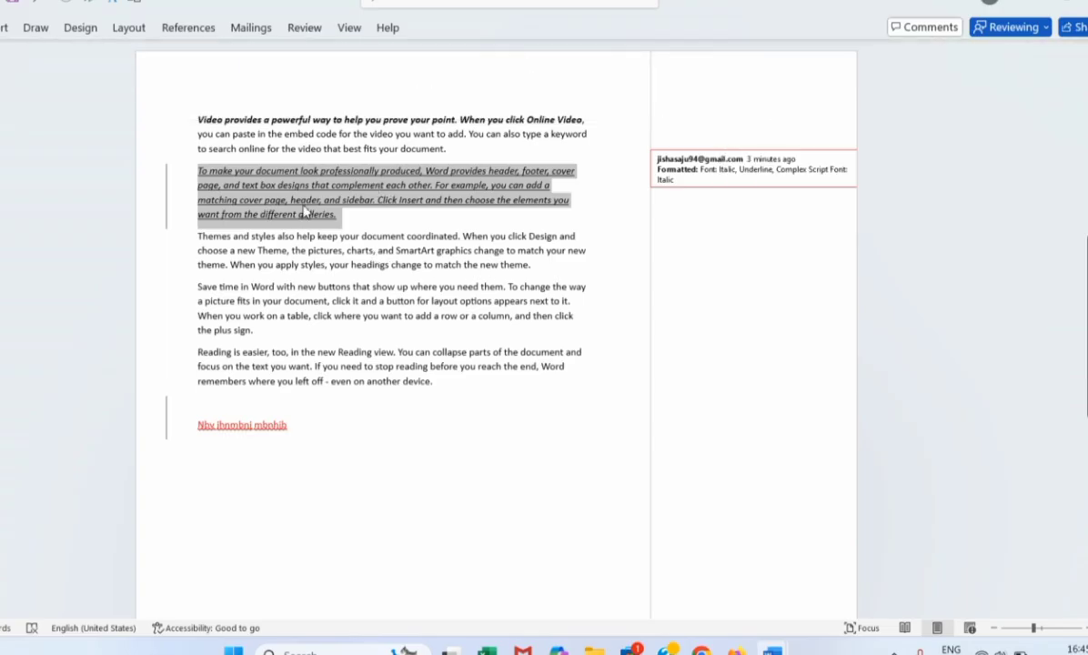
pyautogui.click(287, 199)
# Select 'To make' in the italic paragraph and open the Accept and Reject options for its change.
pyautogui.moveTo(197, 171); pyautogui.dragTo(238, 170)
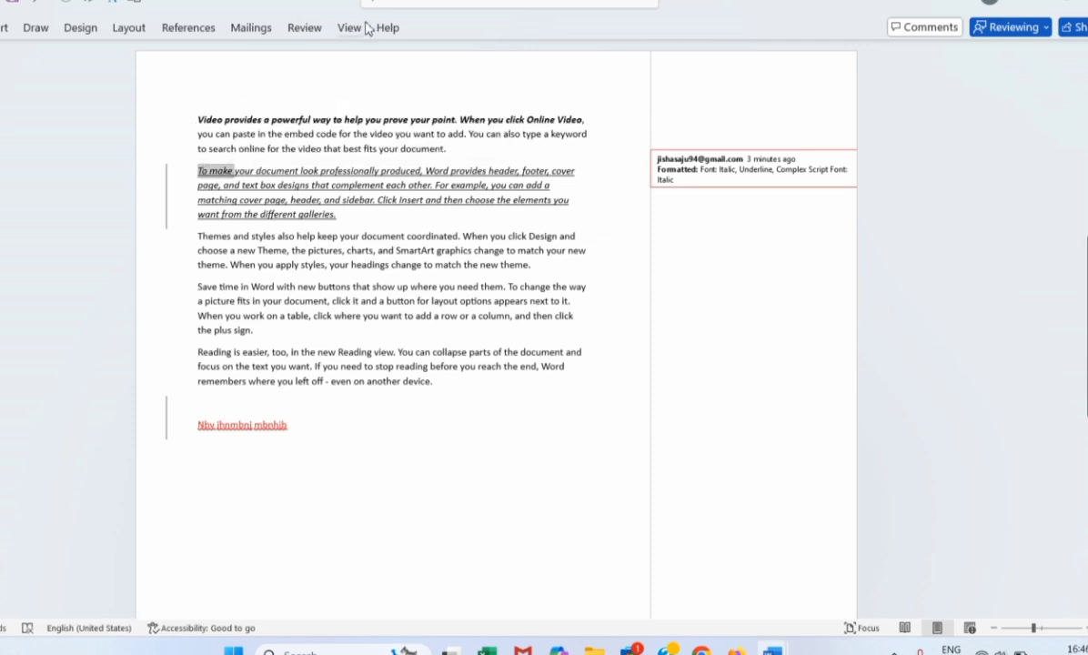
pyautogui.click(302, 28)
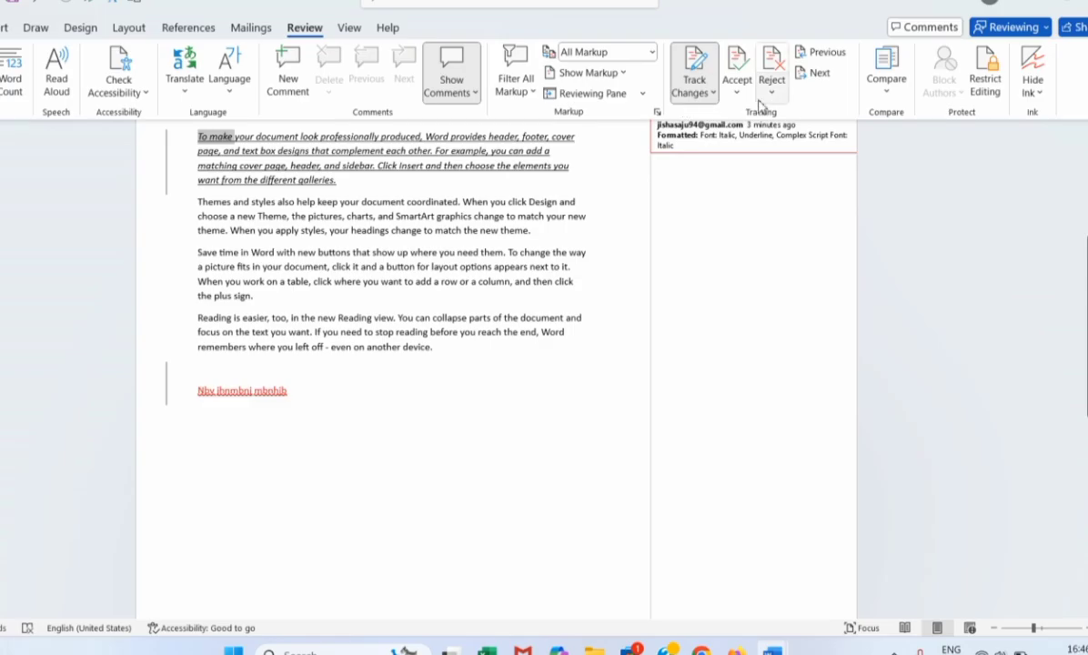
pyautogui.click(737, 95)
pyautogui.click(782, 141)
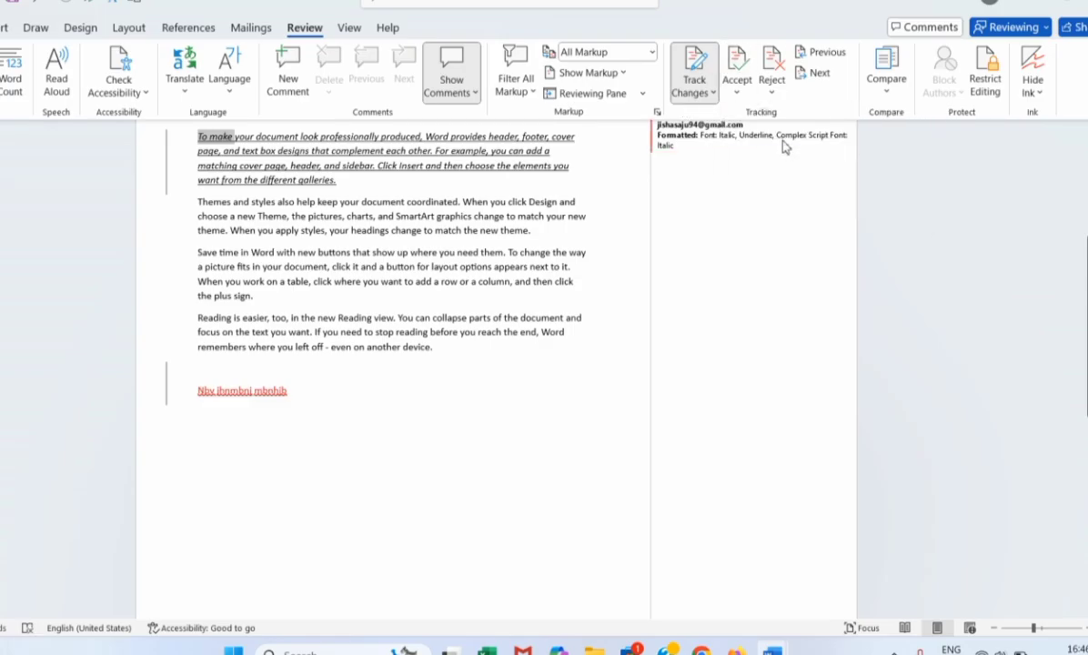
pyautogui.click(736, 94)
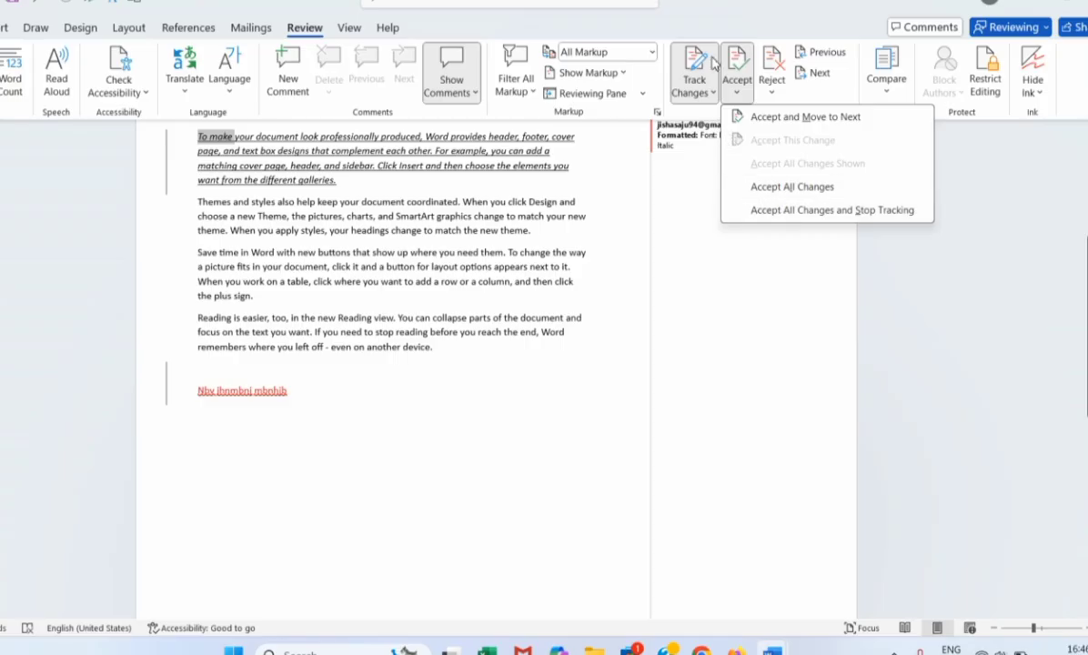
pyautogui.click(776, 97)
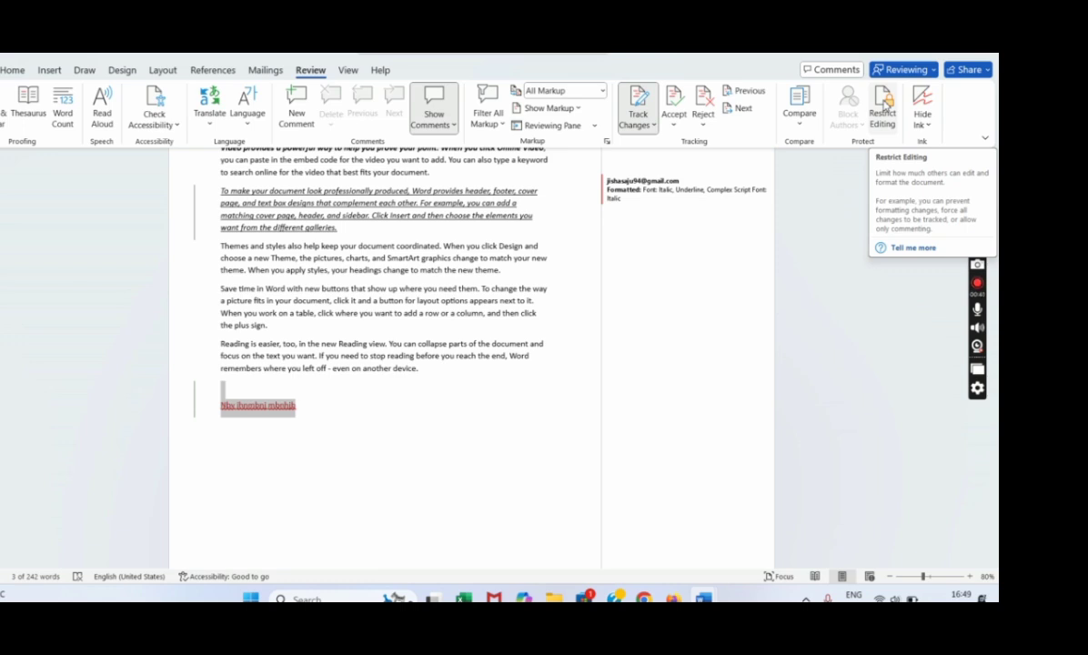
# Keep Limit formatting on and restrict editing to No changes (Read only).
pyautogui.click(882, 107)
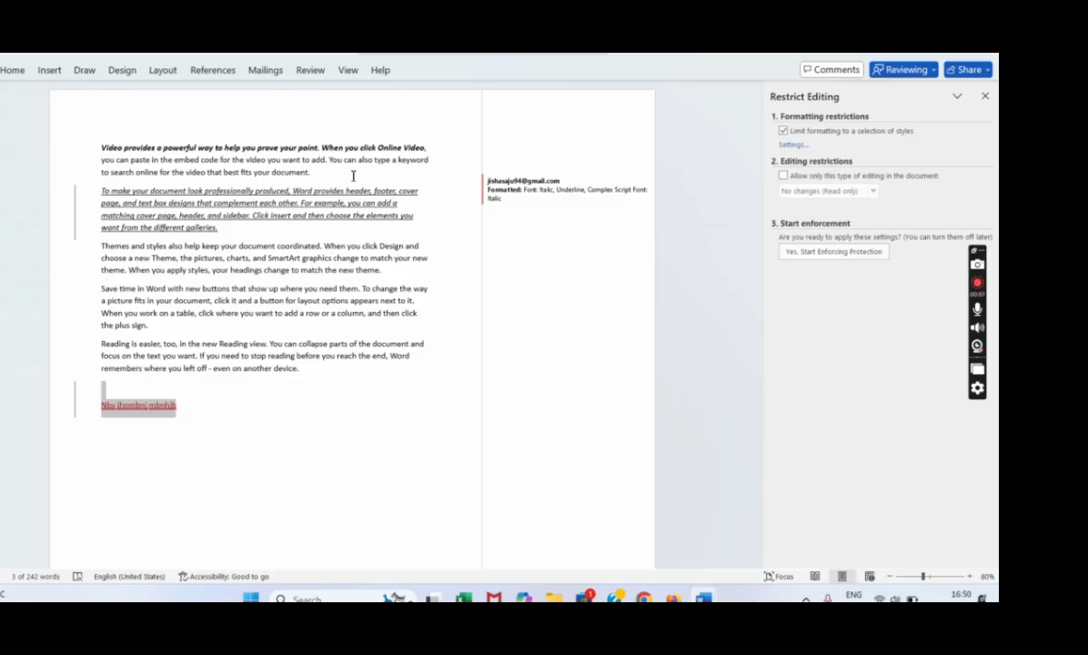
pyautogui.click(783, 133)
pyautogui.click(783, 132)
pyautogui.click(783, 177)
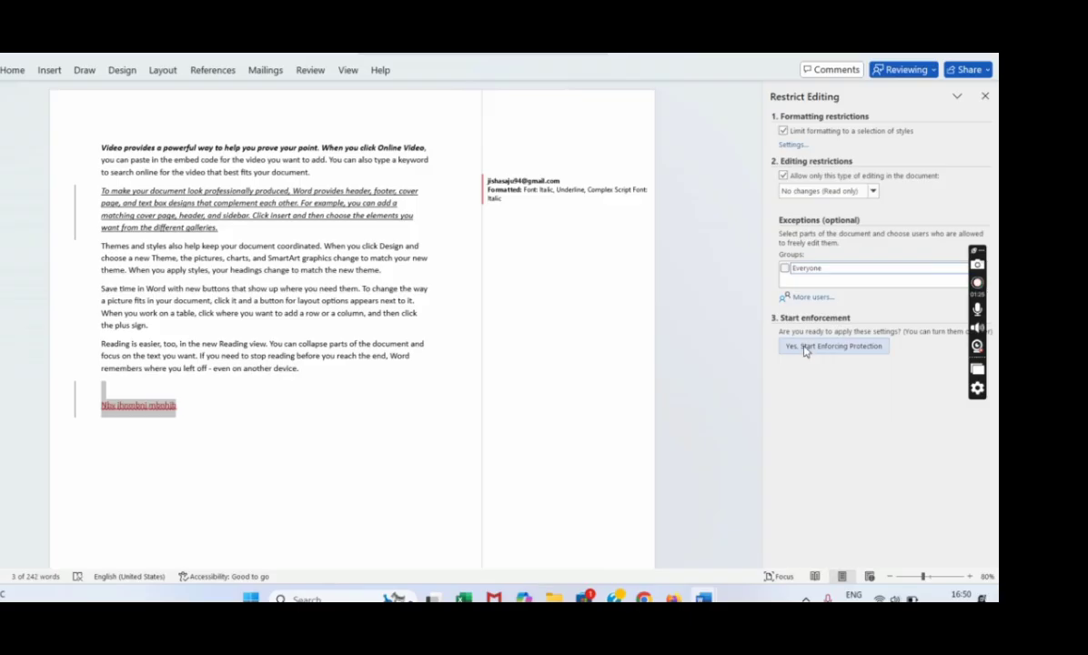
# Start enforcing protection, entering and confirming the protection password.
pyautogui.click(854, 347)
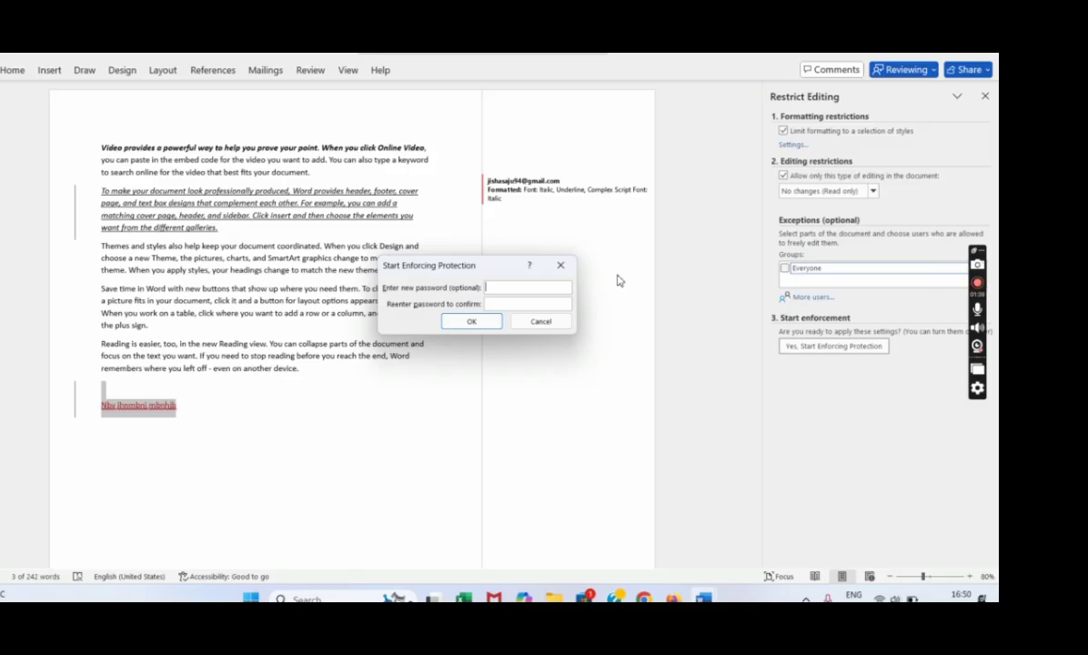
pyautogui.write('123')
pyautogui.click(509, 305)
pyautogui.write('123')
pyautogui.click(483, 327)
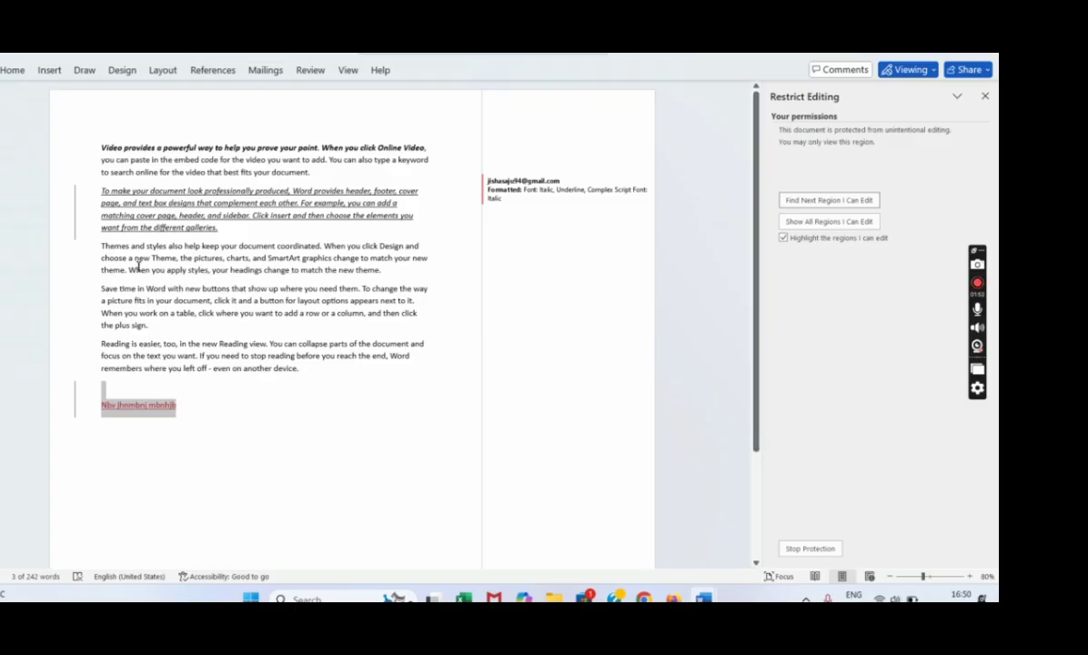
pyautogui.moveTo(98, 240); pyautogui.dragTo(344, 287)
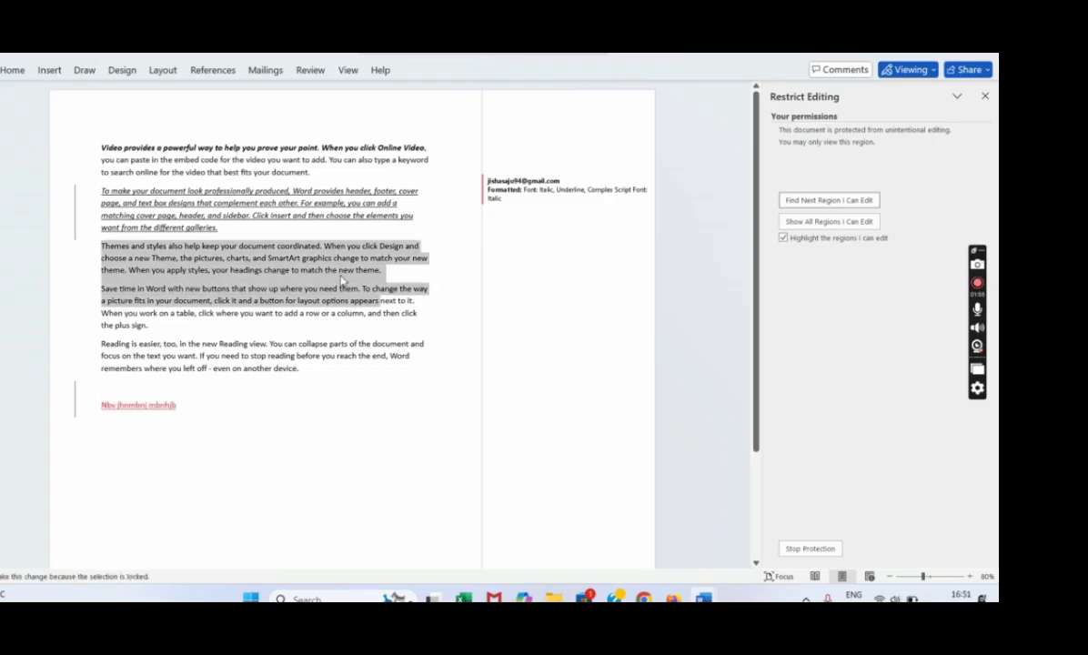
pyautogui.click(267, 388)
pyautogui.write('nb')
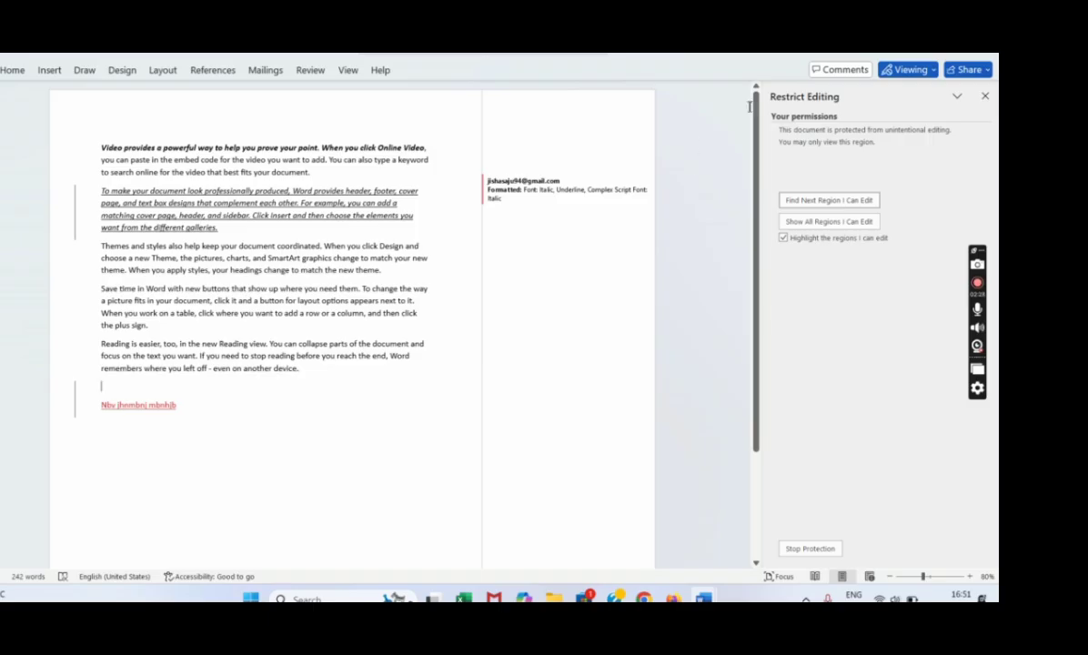
# Stop protection by entering the document's password.
pyautogui.click(790, 551)
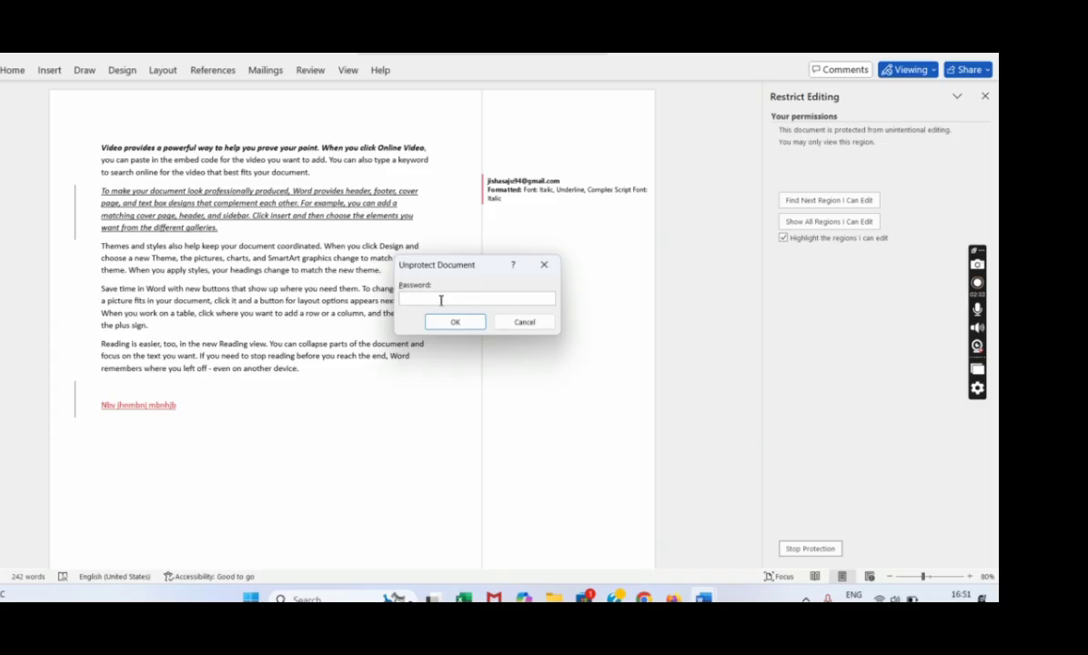
pyautogui.write('123')
pyautogui.press('Return')
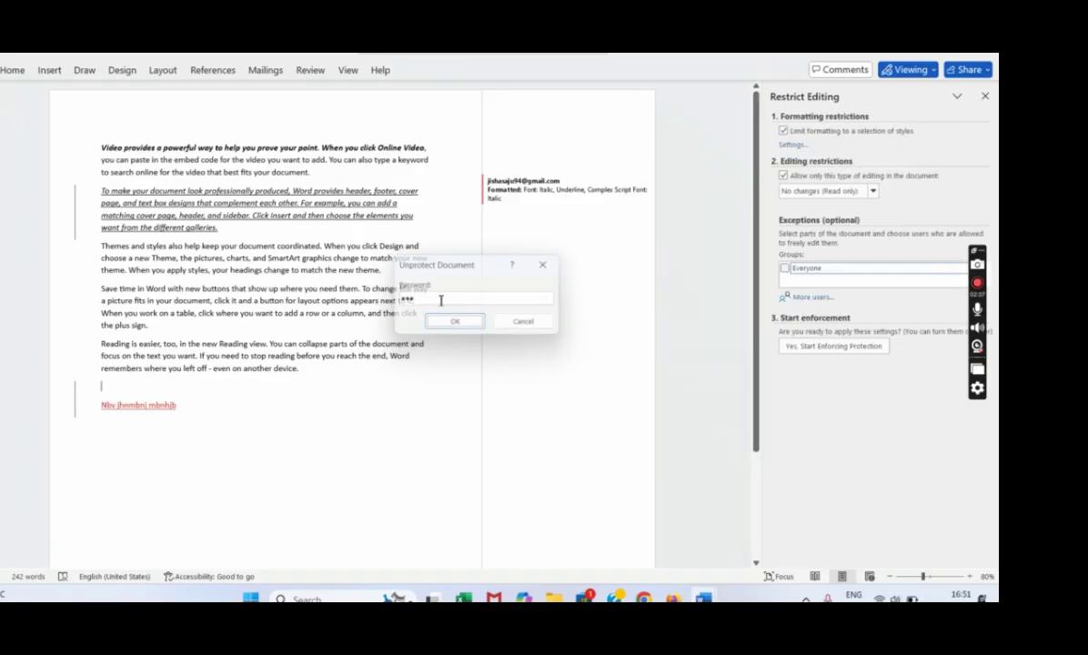
# Delete the Themes paragraph, the underlined italic paragraph and text down to the picture sentence.
pyautogui.moveTo(294, 227); pyautogui.dragTo(426, 289)
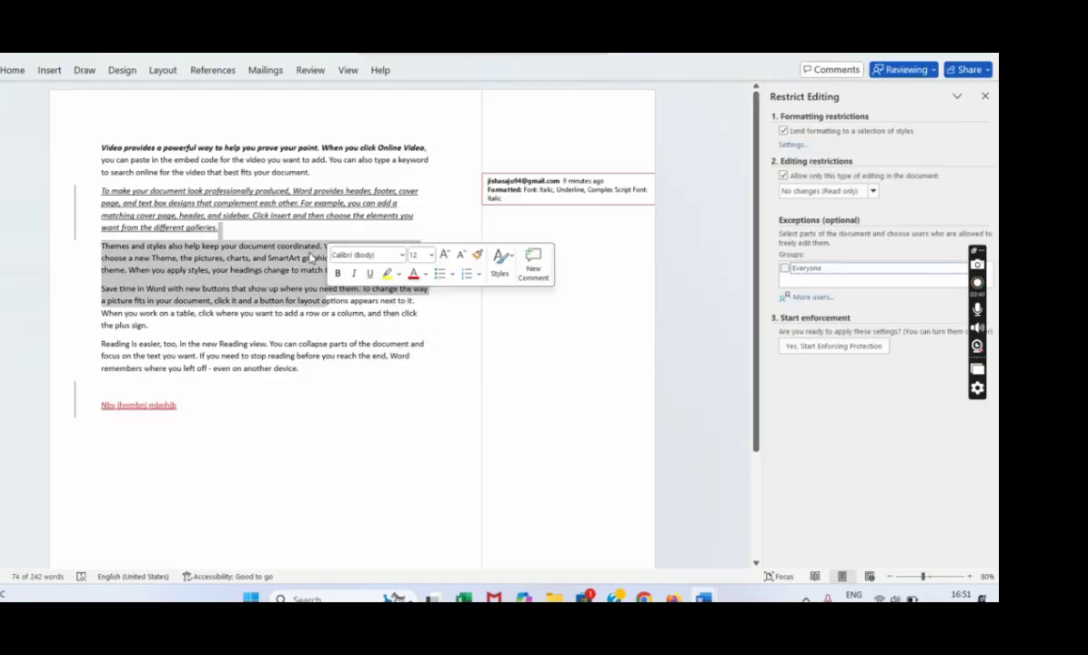
pyautogui.press('Delete')
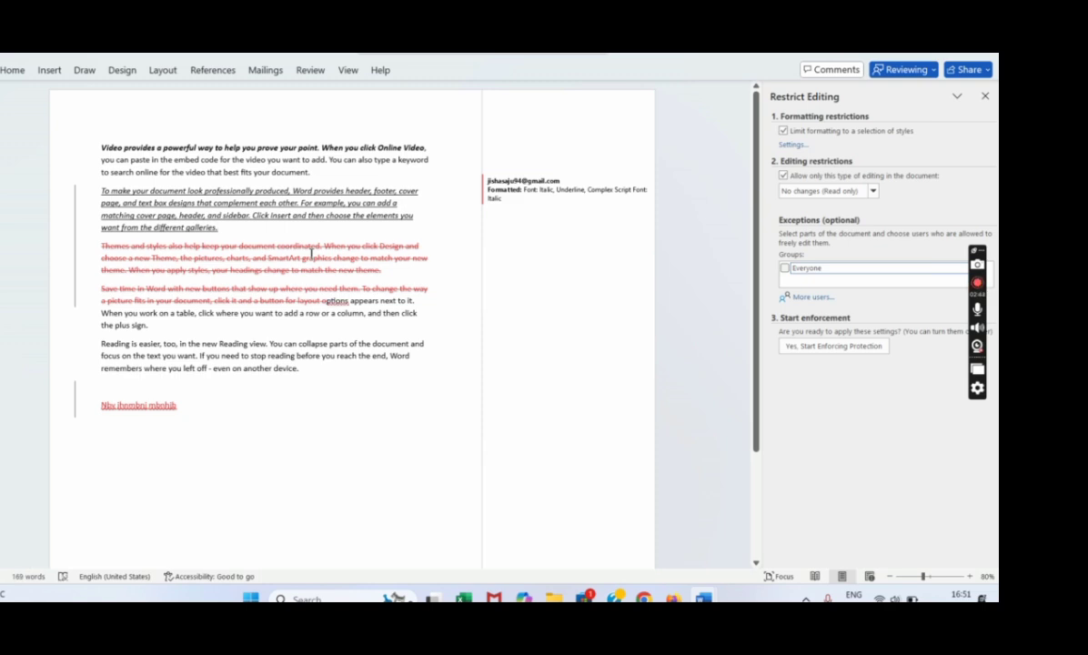
pyautogui.moveTo(112, 186); pyautogui.dragTo(218, 229)
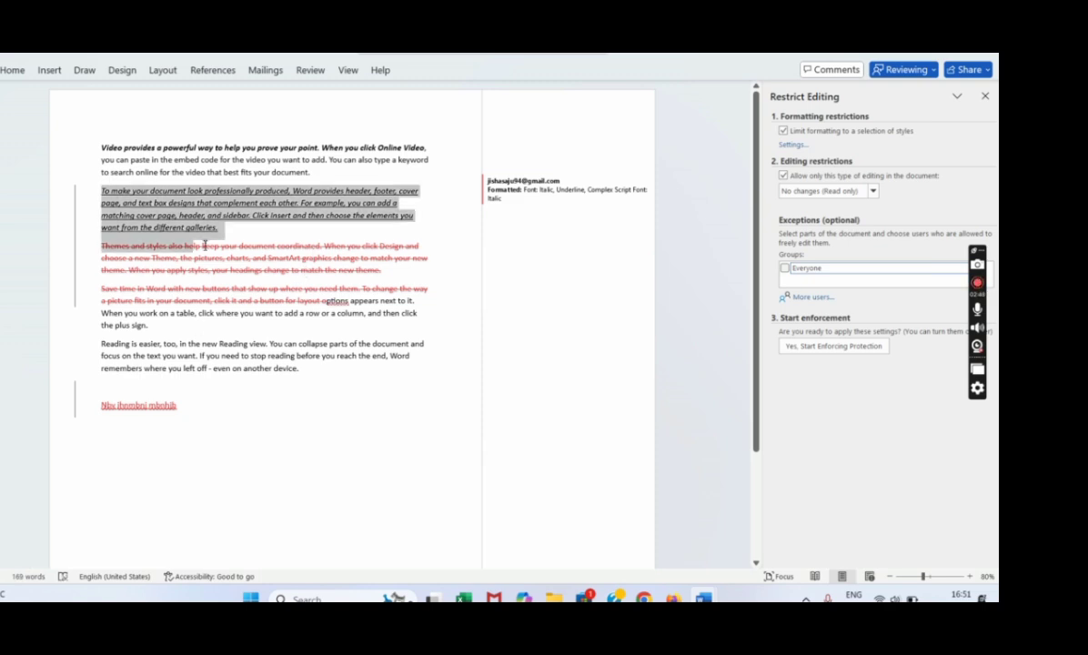
pyautogui.press('Delete')
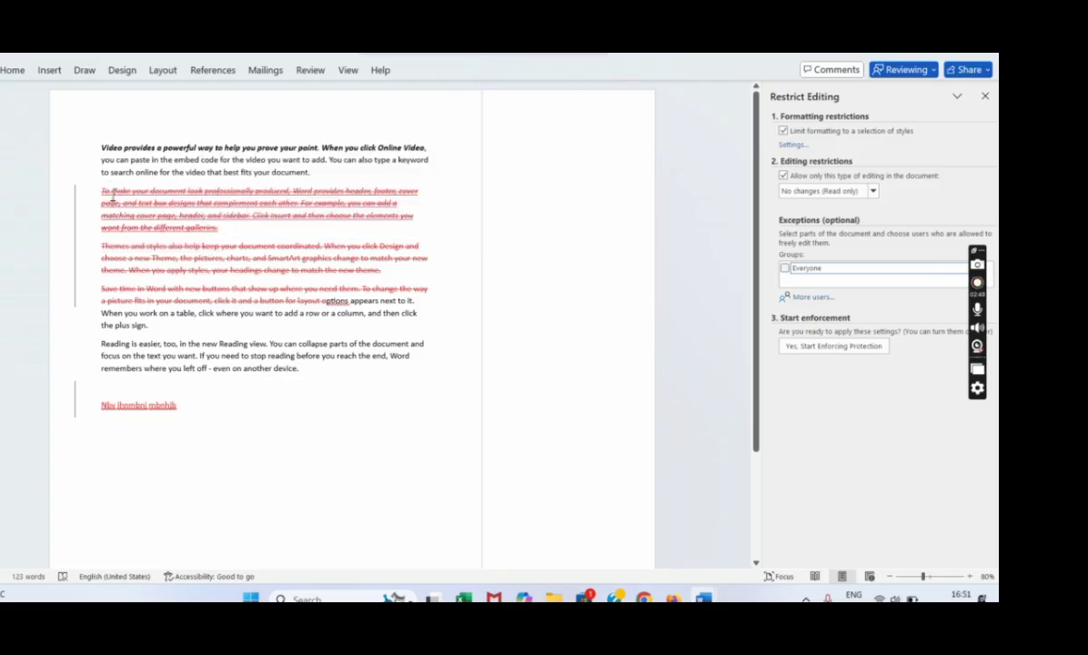
pyautogui.click(309, 71)
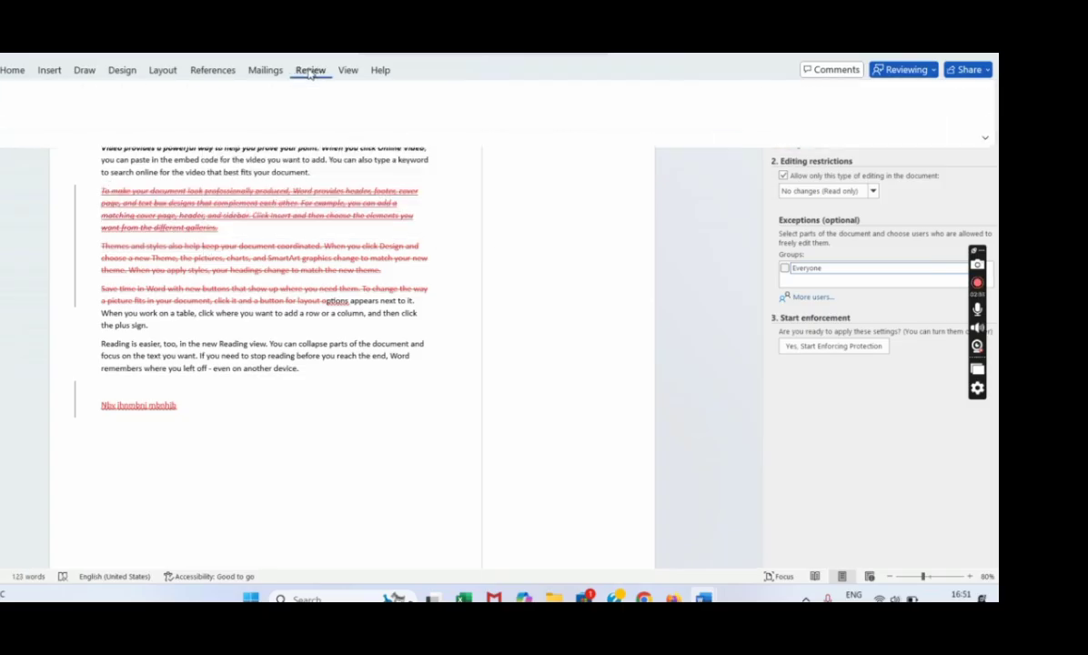
pyautogui.click(336, 278)
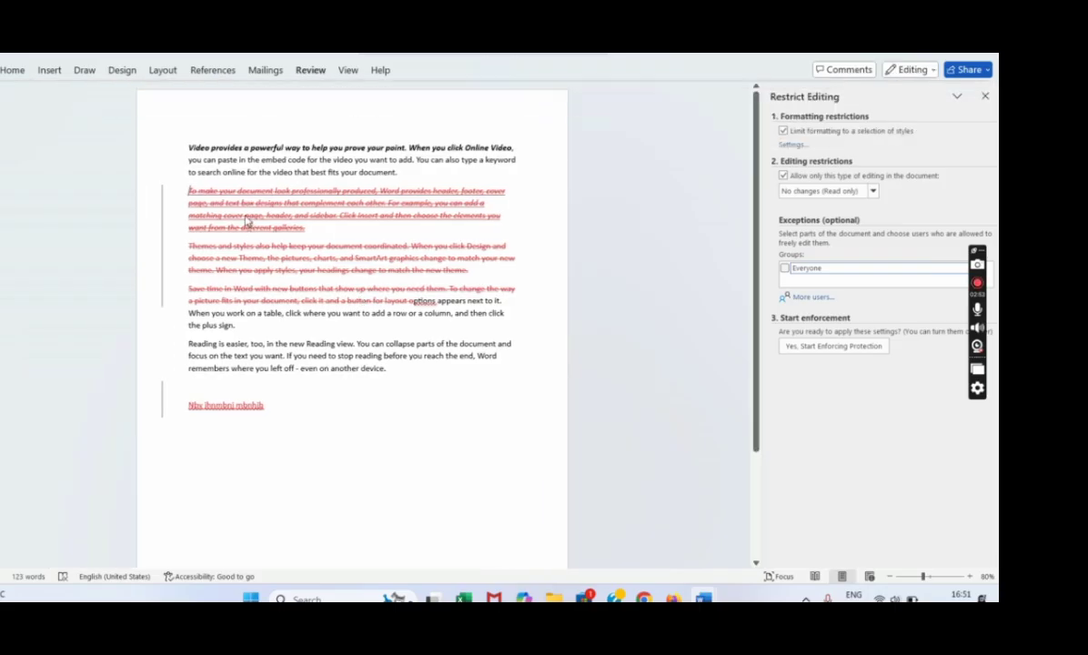
pyautogui.moveTo(188, 191); pyautogui.dragTo(482, 293)
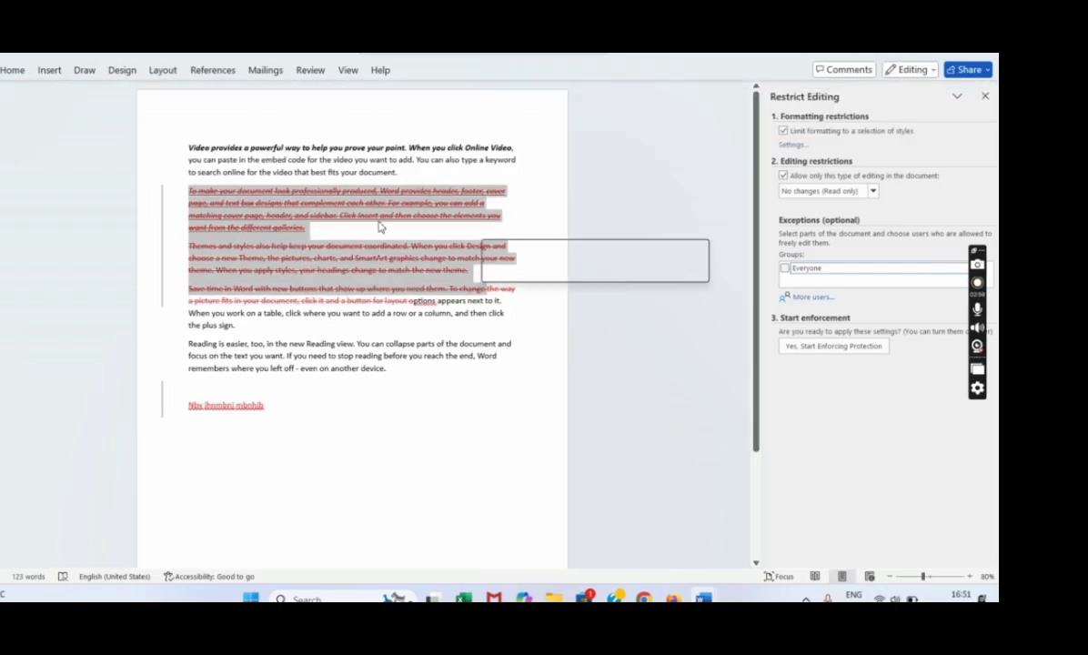
pyautogui.press('Delete')
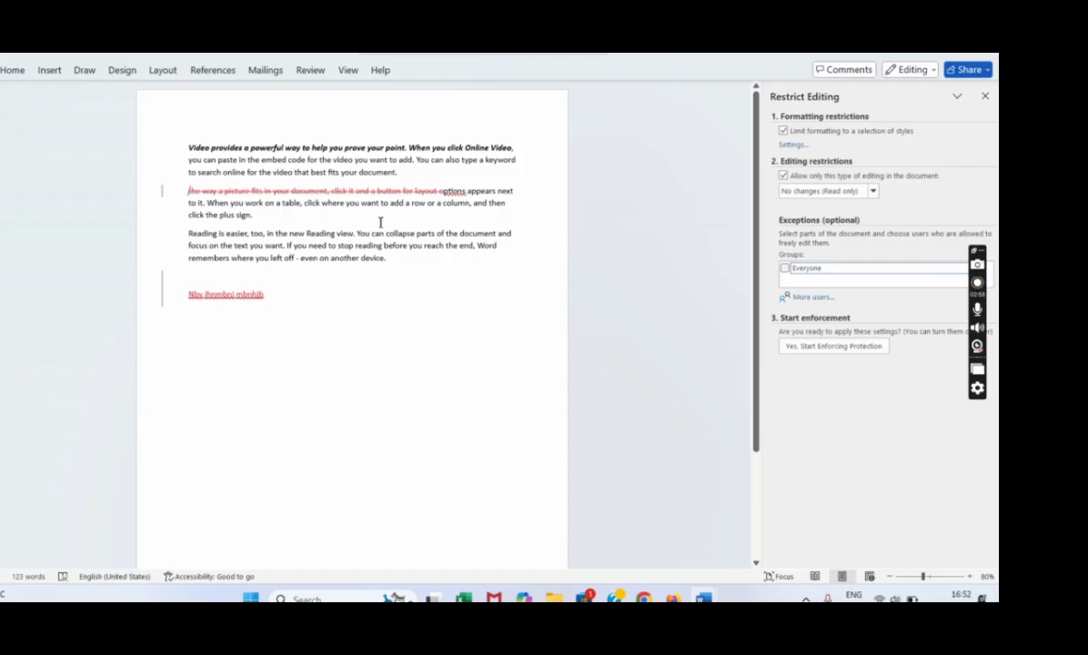
pyautogui.click(985, 95)
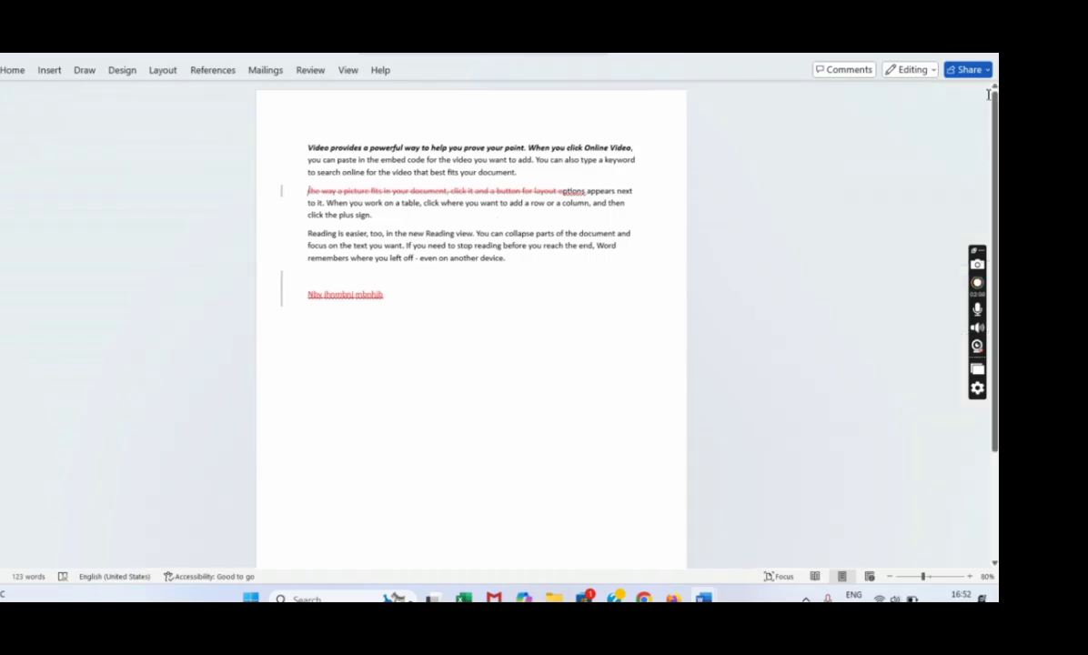
pyautogui.click(310, 70)
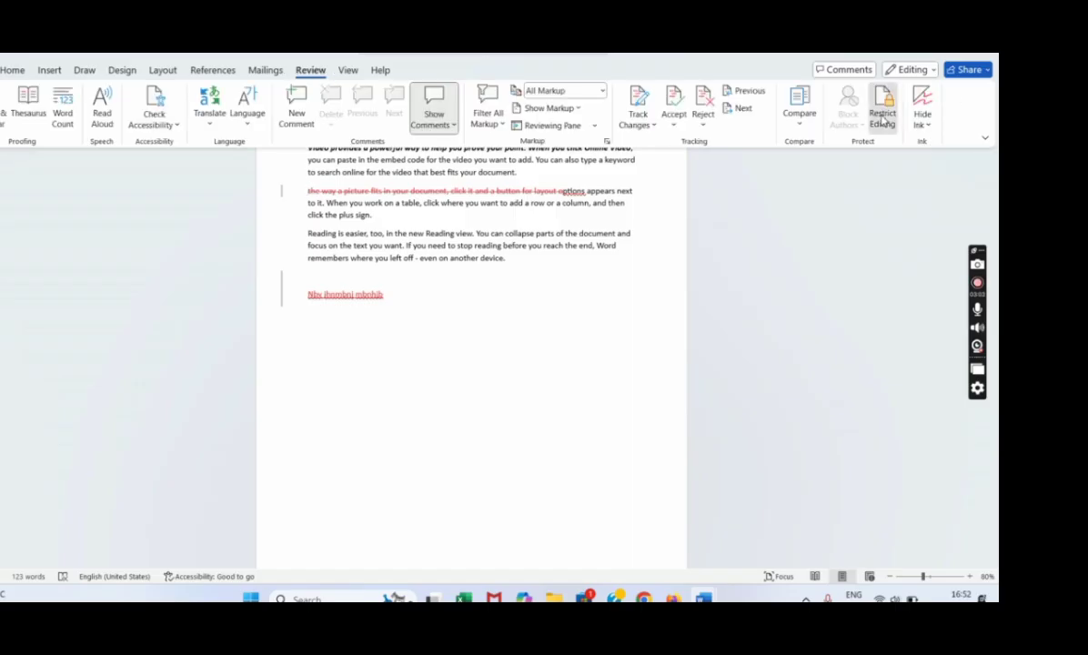
pyautogui.click(881, 111)
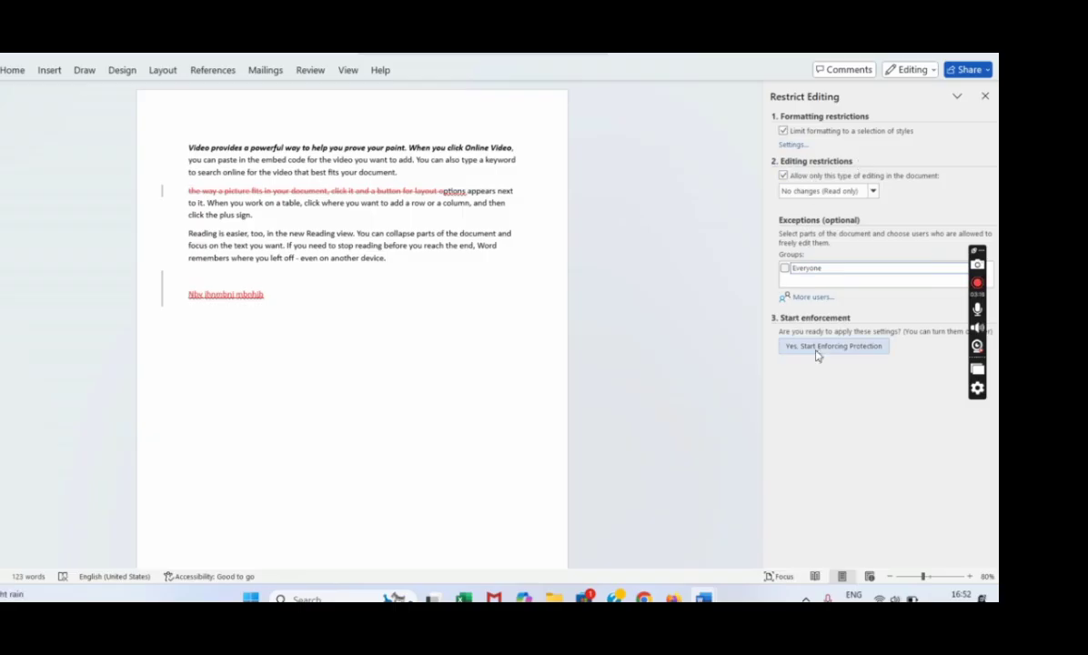
# Cancel re-enforcing protection so the document stays editable, then return to Review.
pyautogui.click(816, 347)
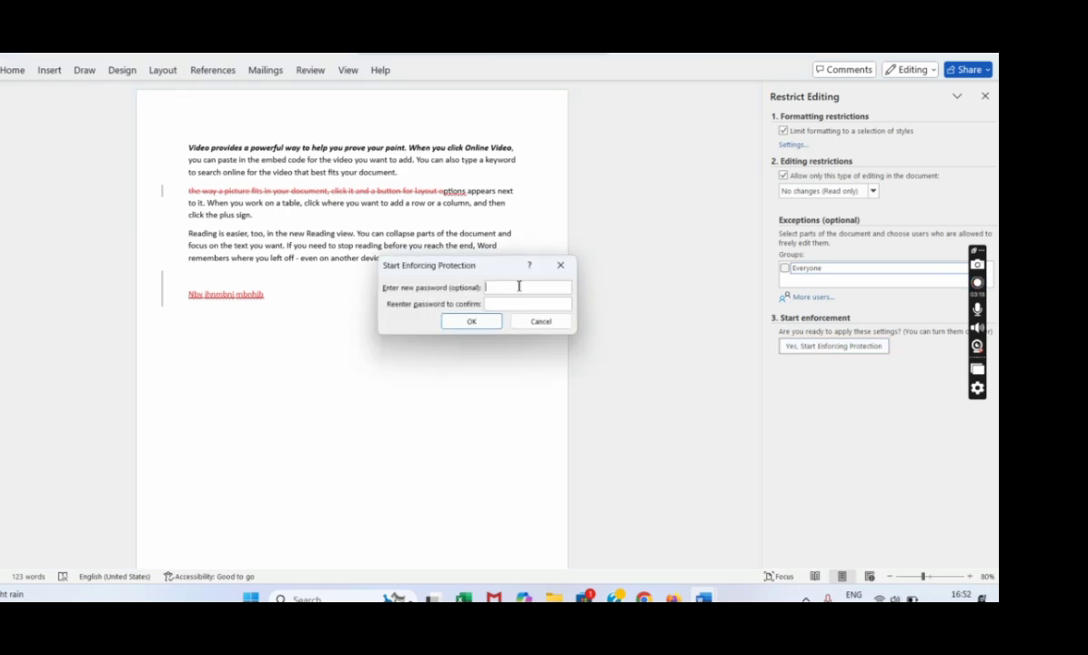
pyautogui.press('Tab')
pyautogui.click(542, 322)
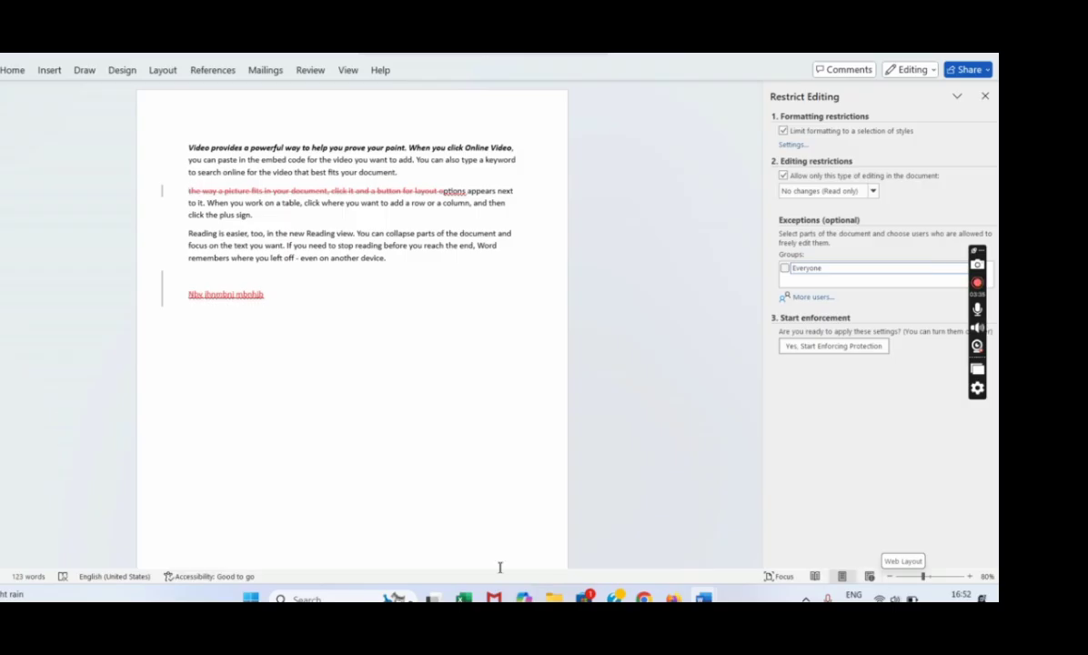
pyautogui.click(310, 70)
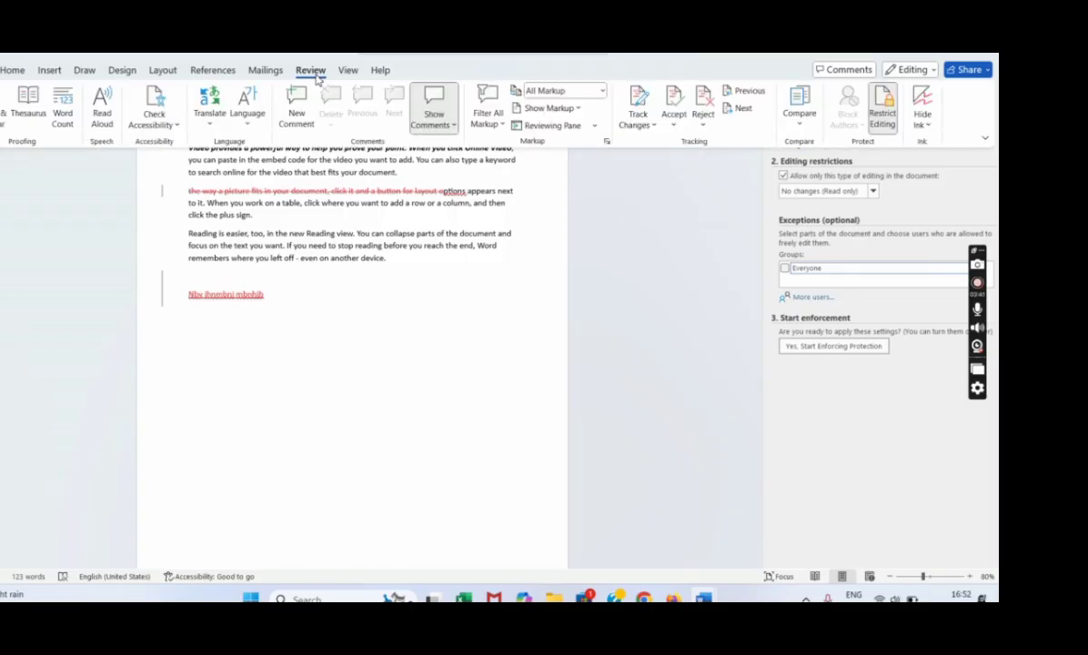